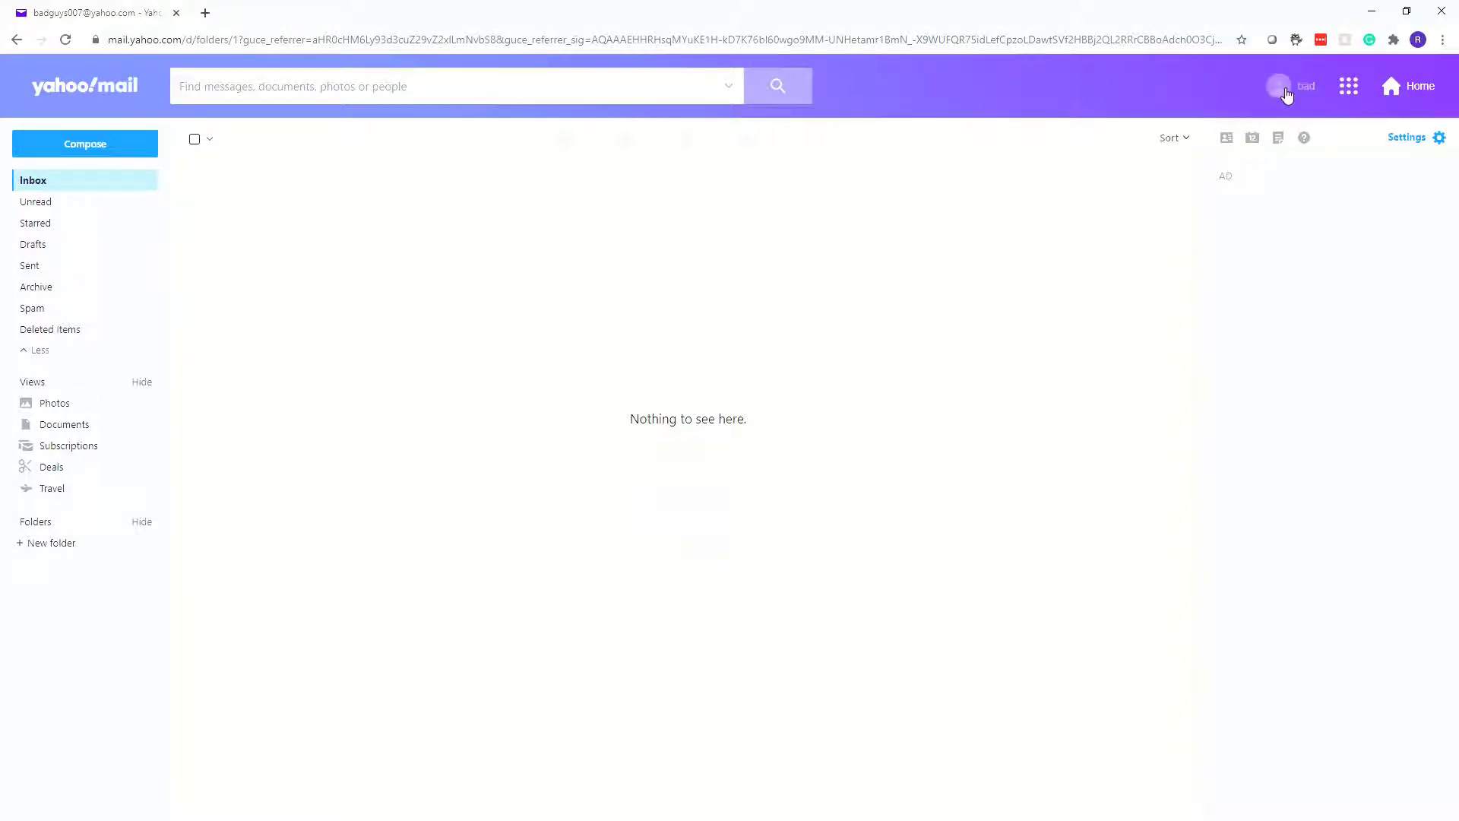
# Start a new blank email from the empty Yahoo Mail inbox using Compose
pyautogui.moveTo(1286, 94)
pyautogui.click(96, 149)
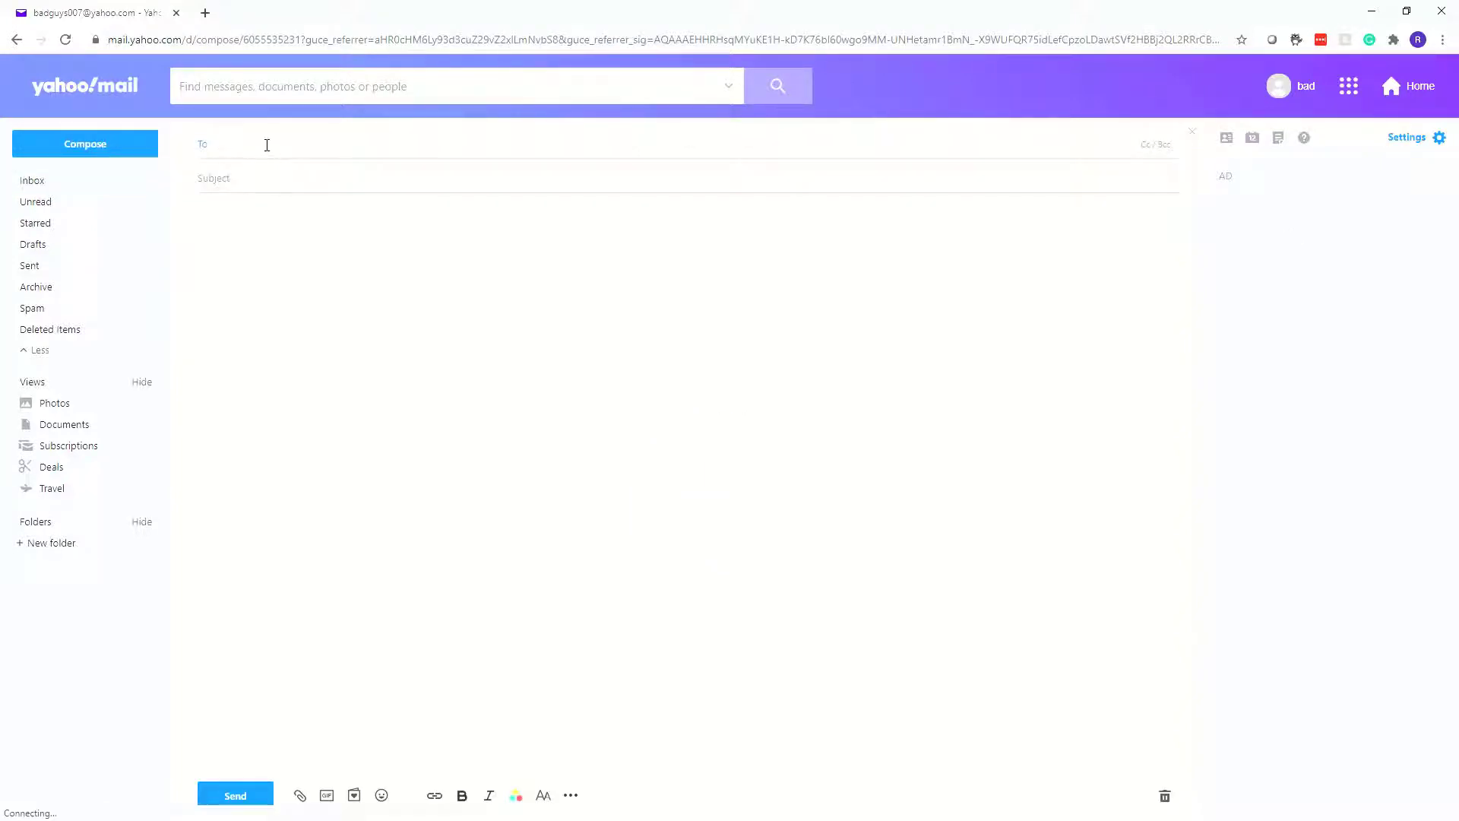
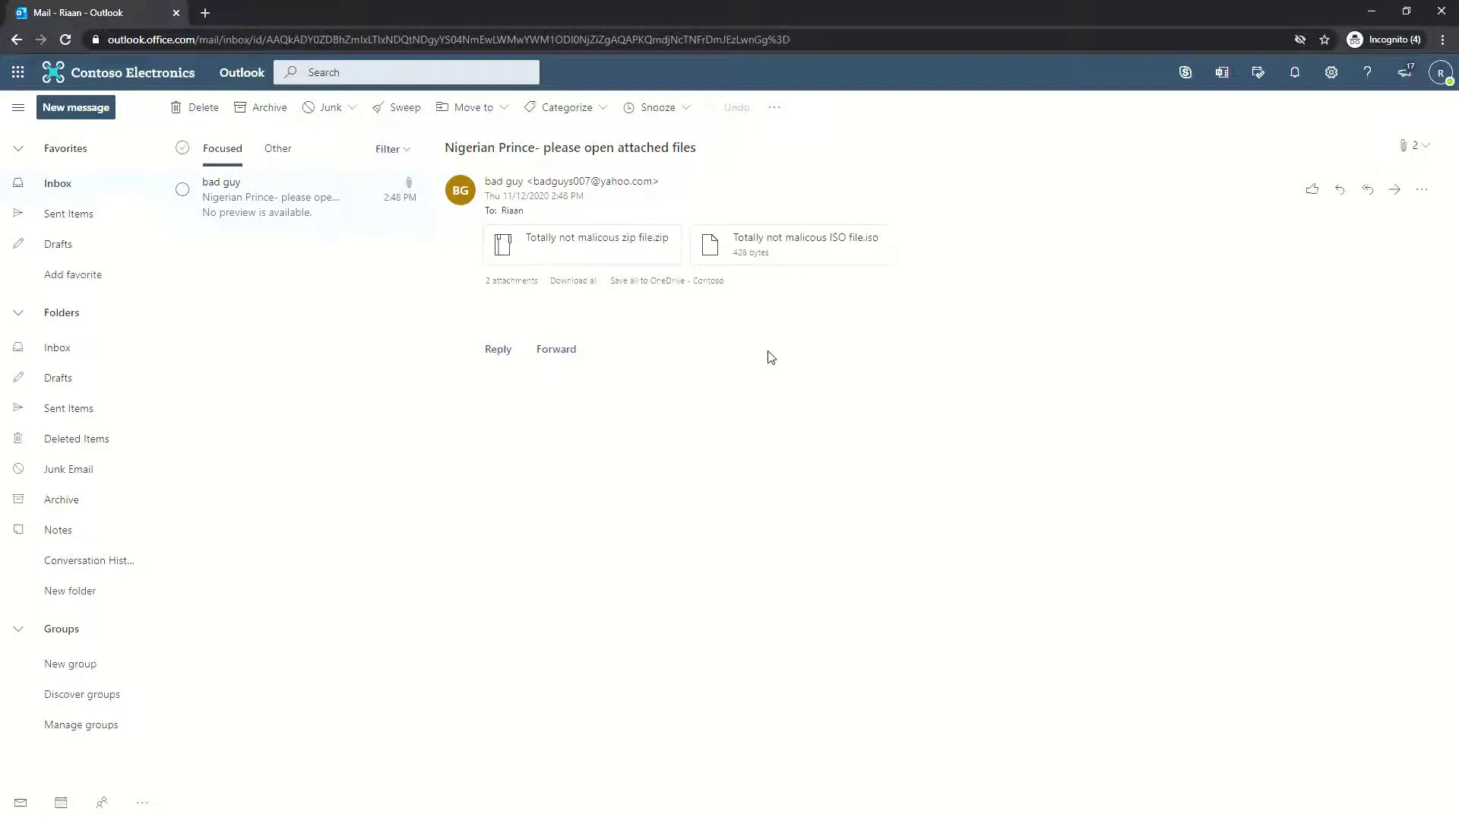
# Download both the .zip and .iso attachments of the Nigerian Prince message
pyautogui.click(1440, 73)
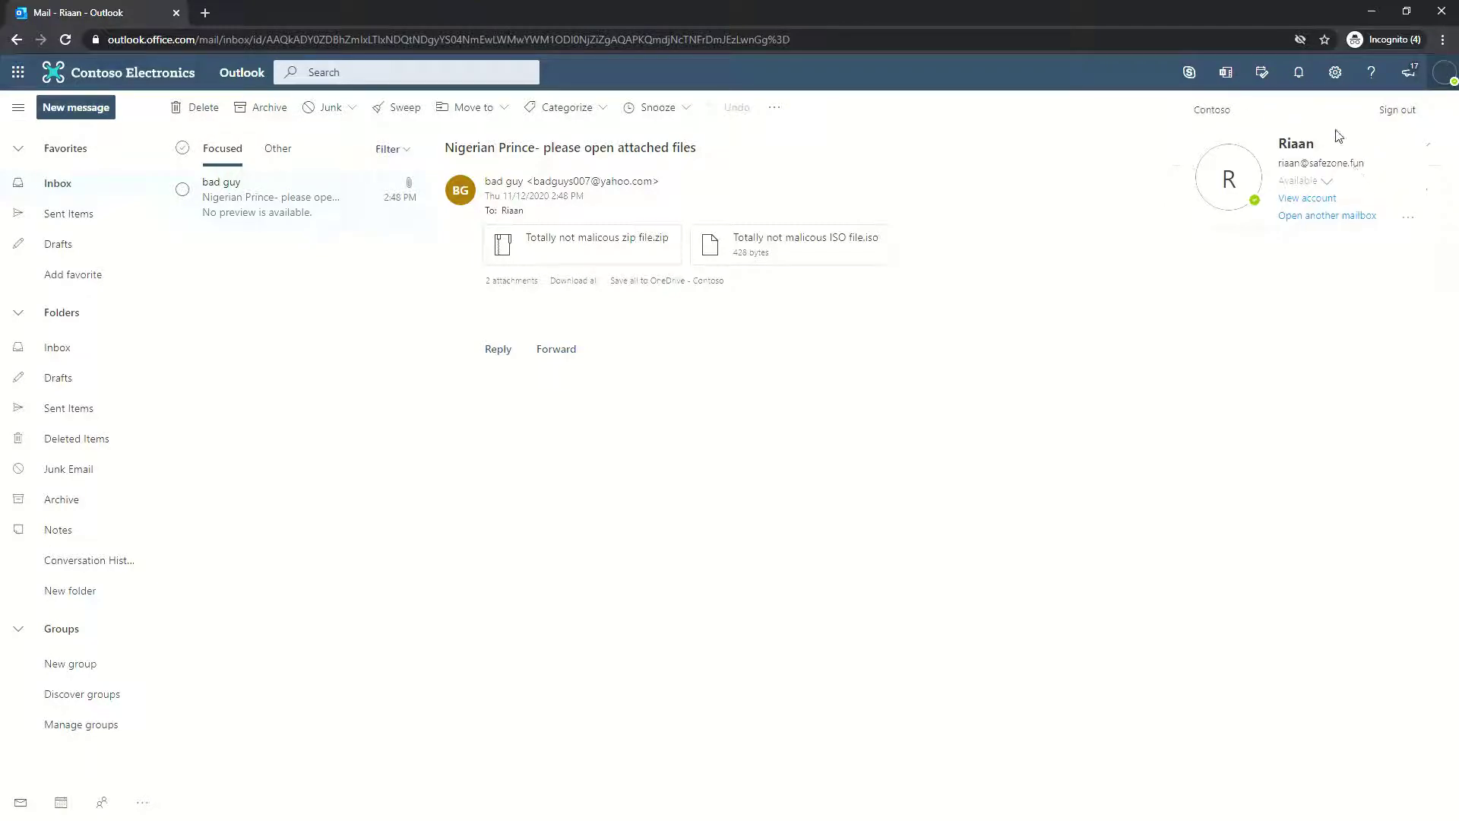
pyautogui.click(1109, 137)
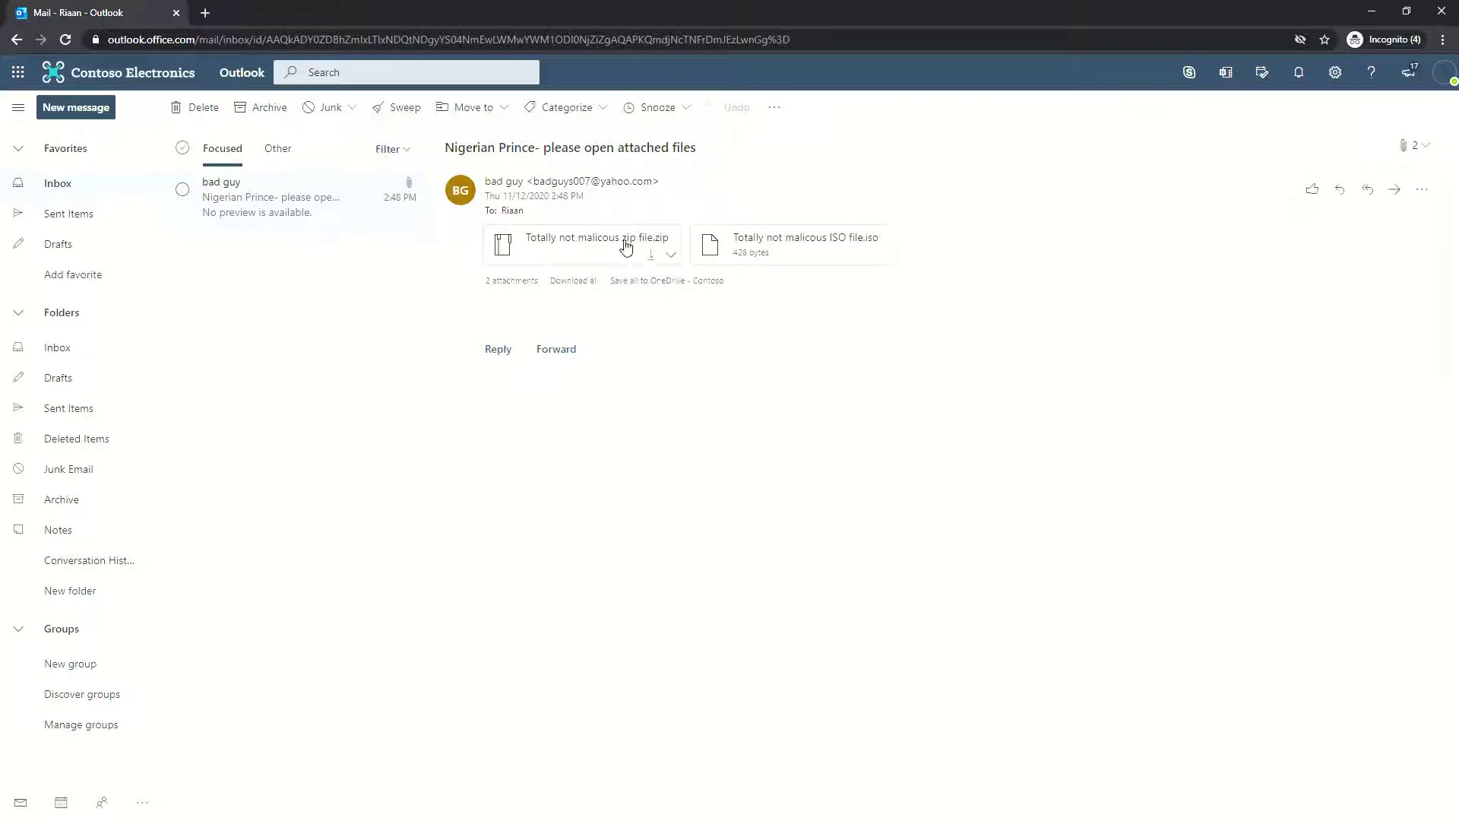
pyautogui.click(655, 258)
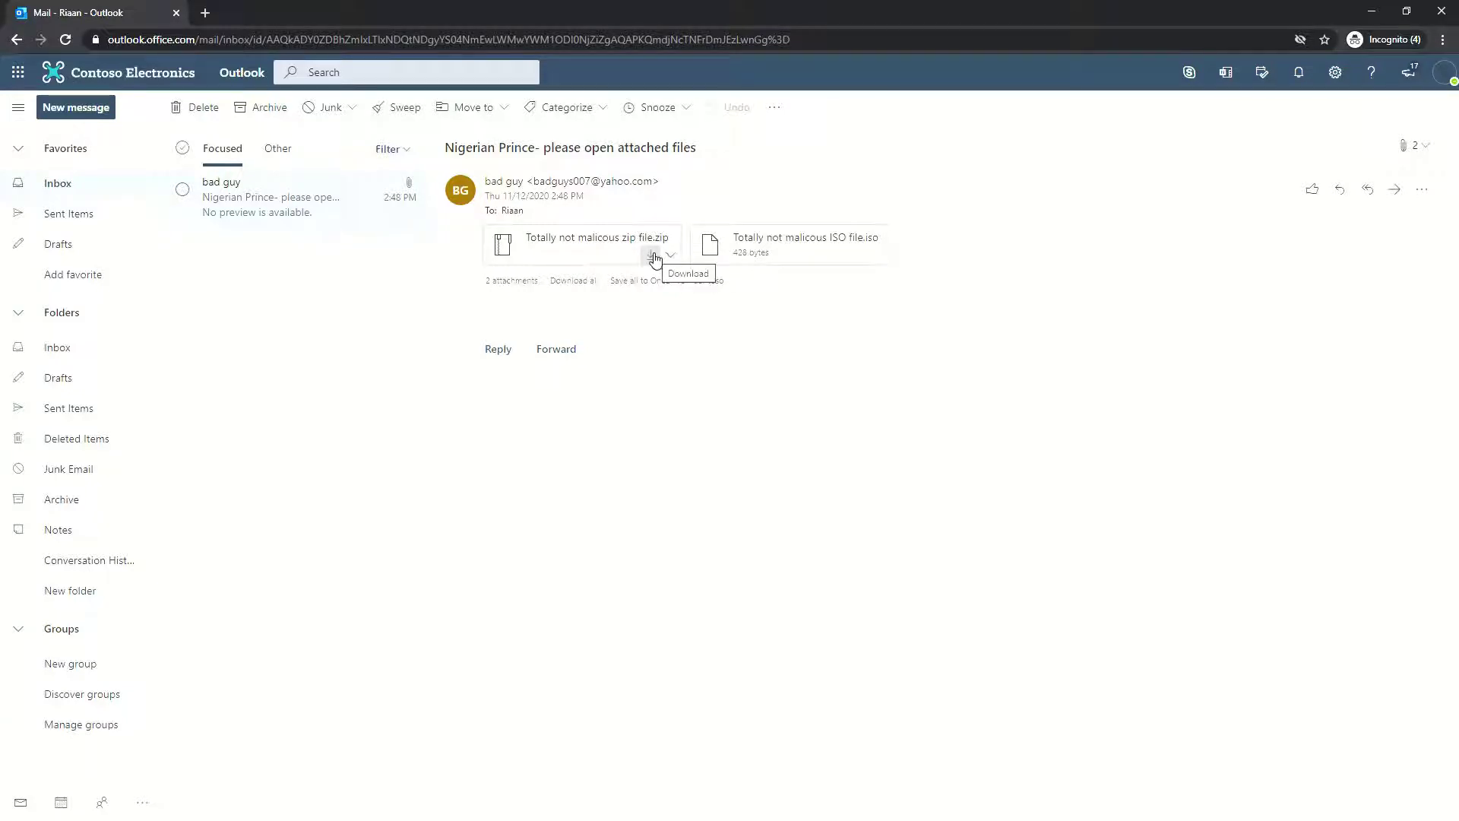
pyautogui.click(857, 260)
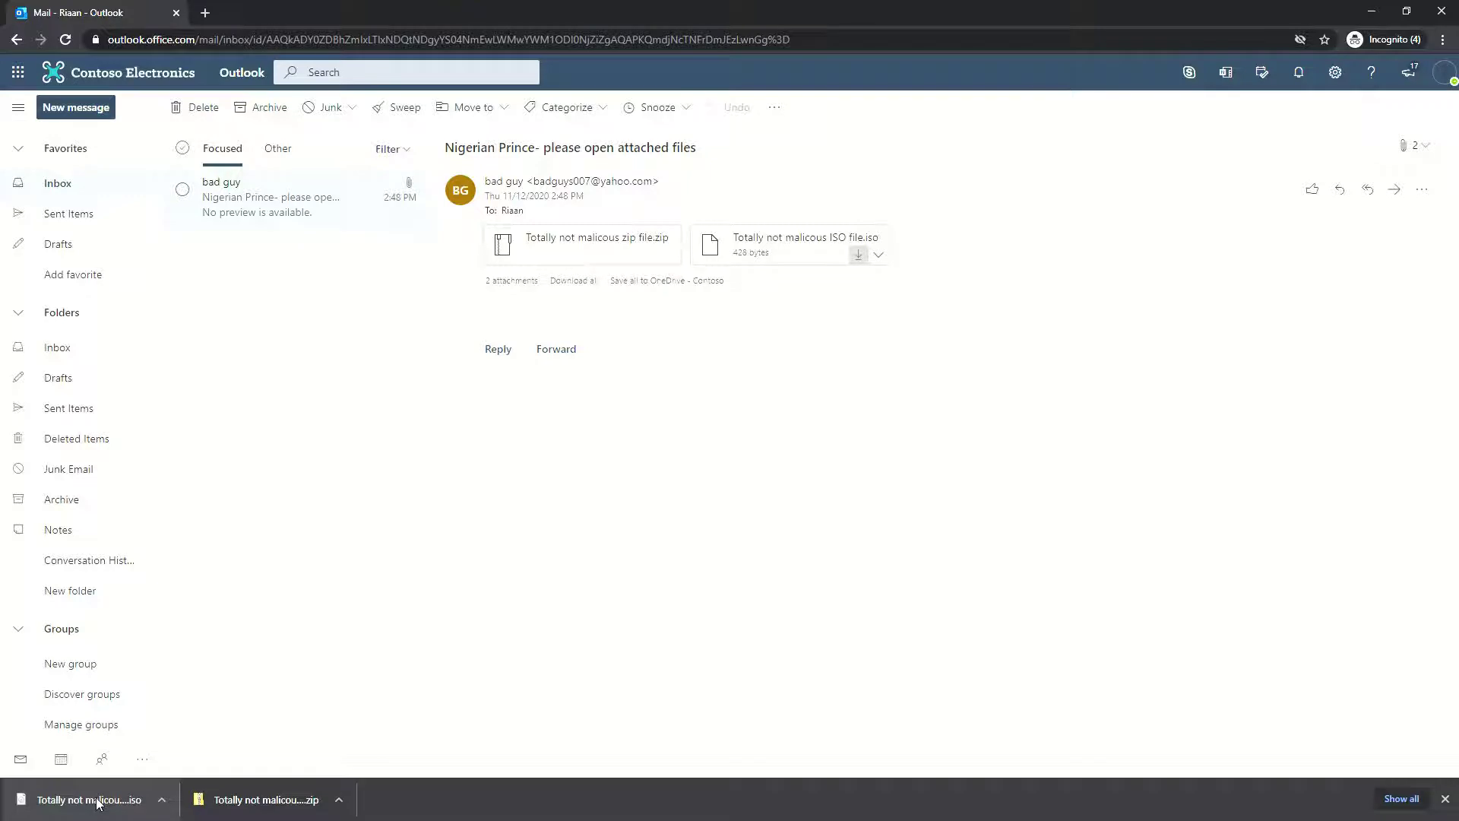
# Try to open the downloaded ISO and dismiss the 'Couldn't Mount File' corrupted image error
pyautogui.click(97, 803)
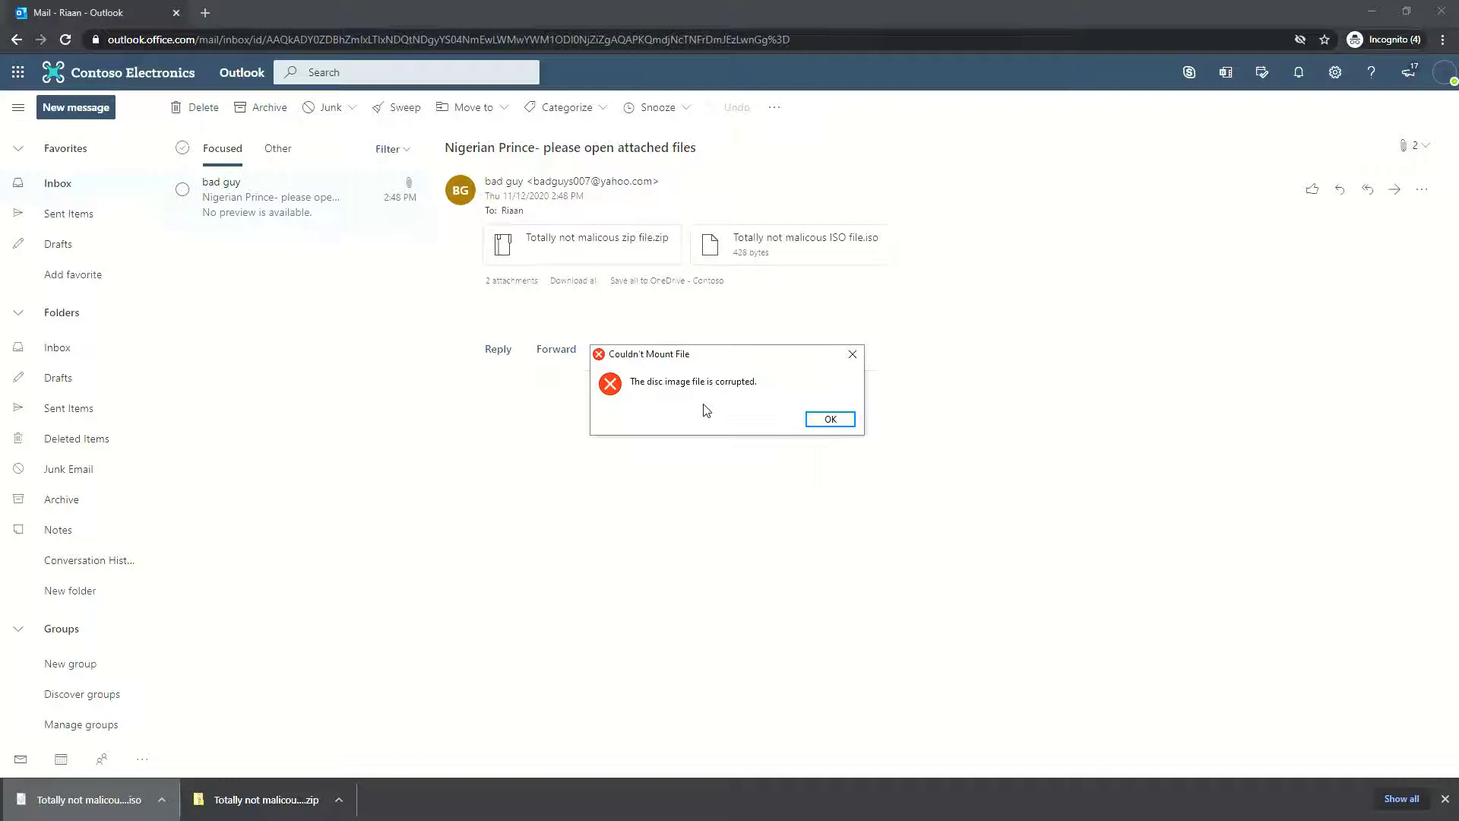
pyautogui.click(834, 420)
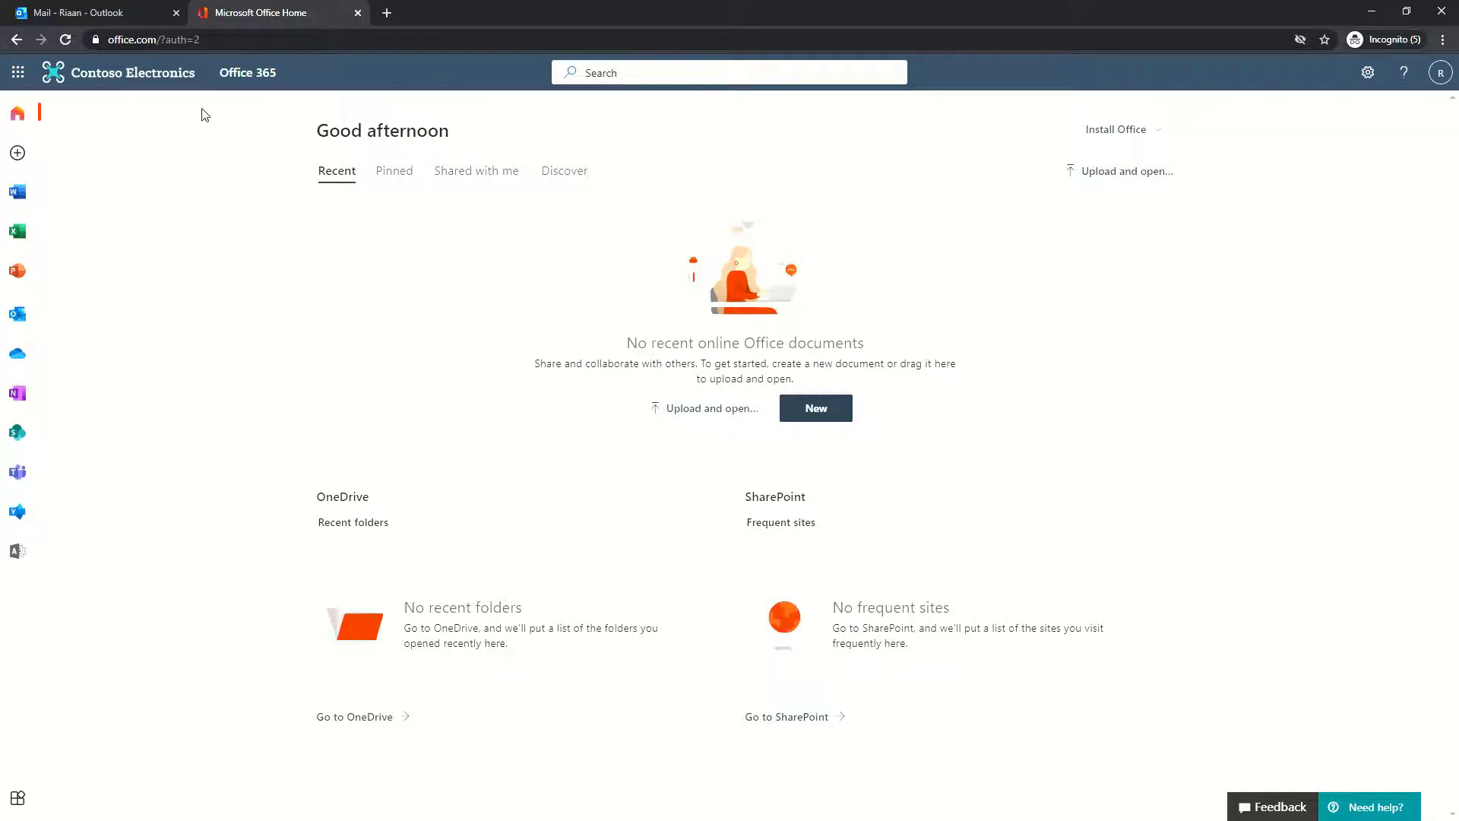
# Go from the app launcher's Admin entry through the Microsoft 365 admin center to Exchange
pyautogui.click(17, 74)
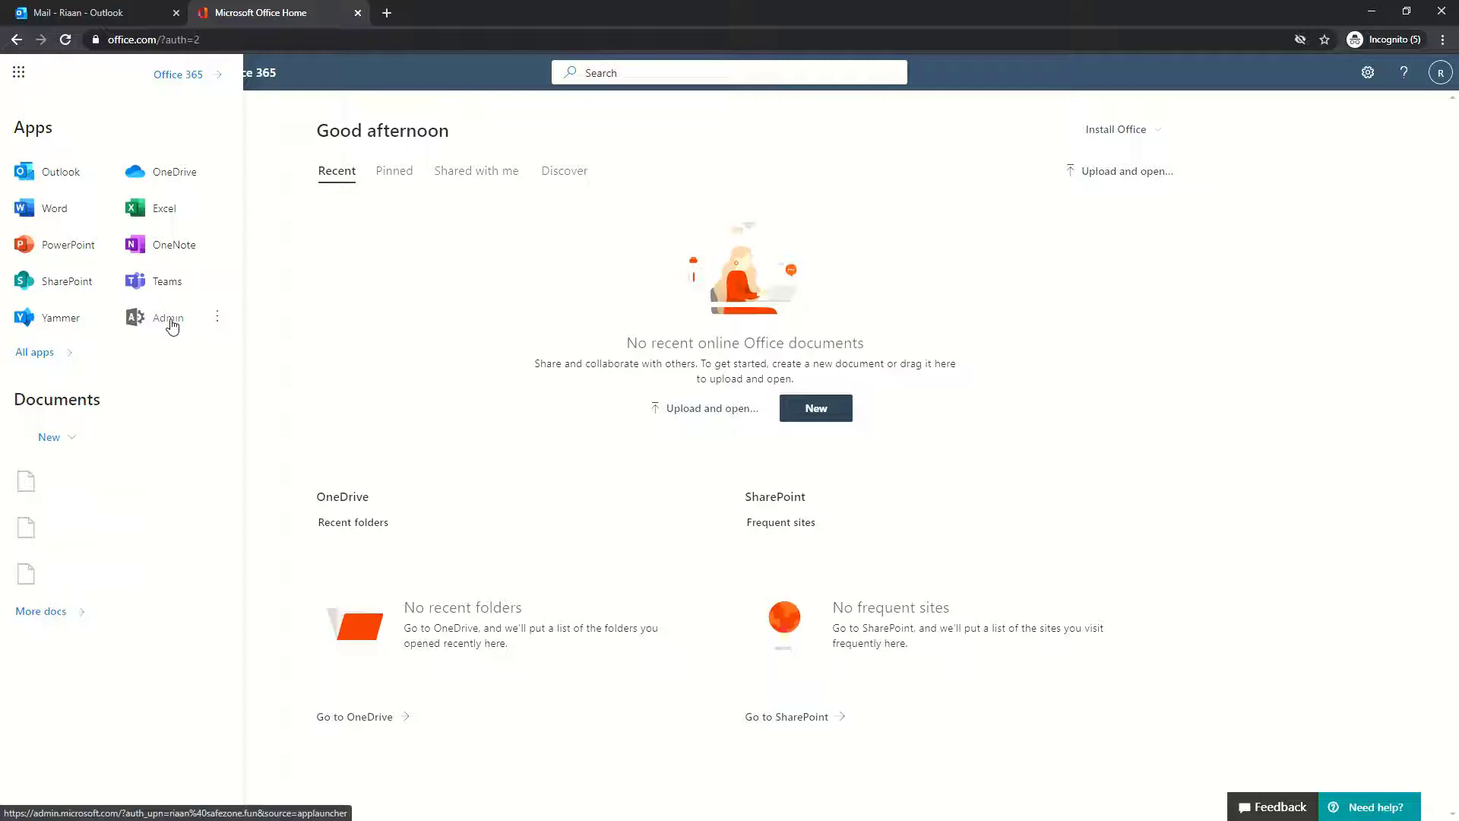
pyautogui.click(172, 324)
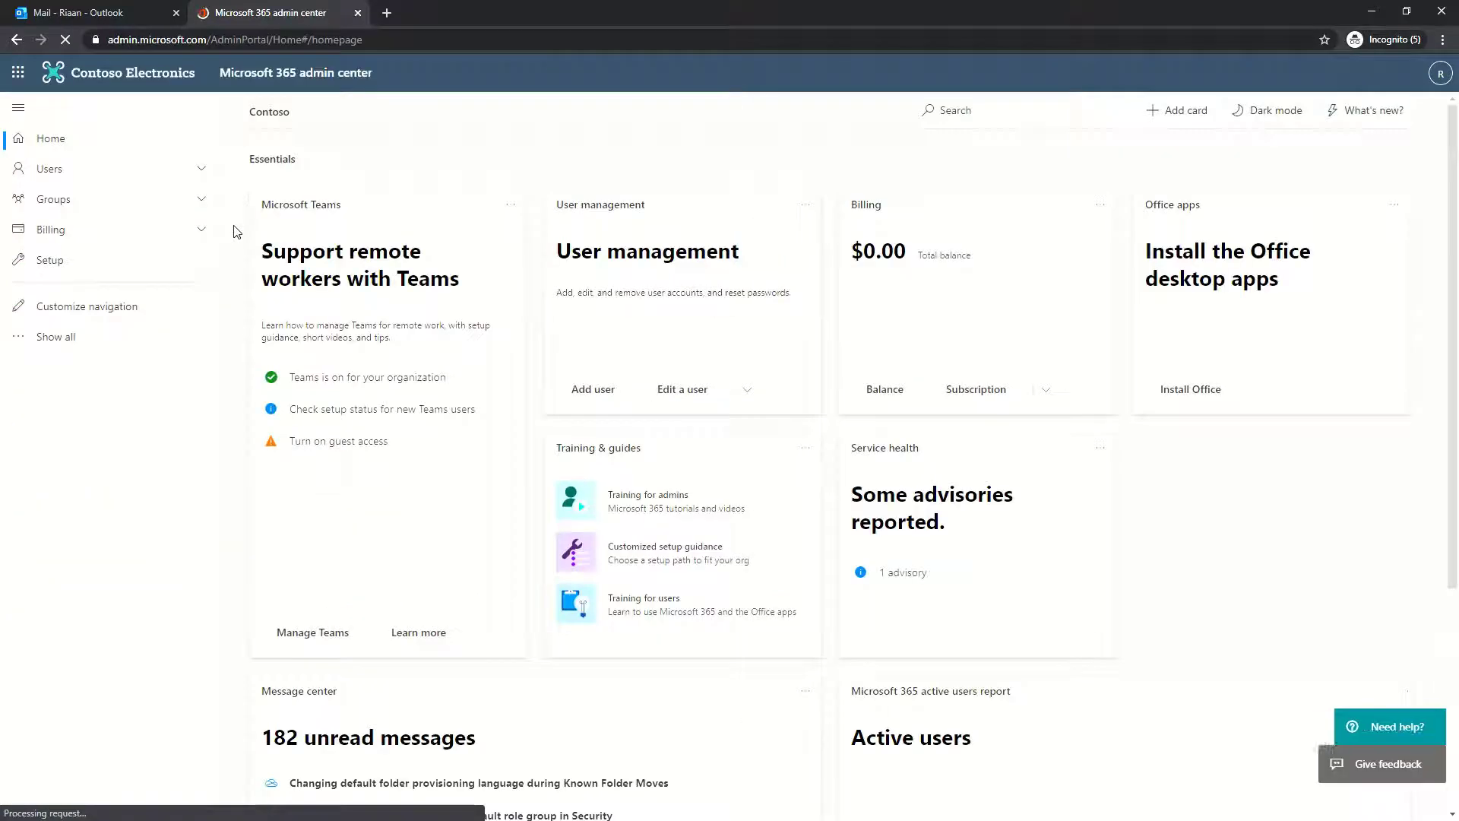
pyautogui.click(75, 339)
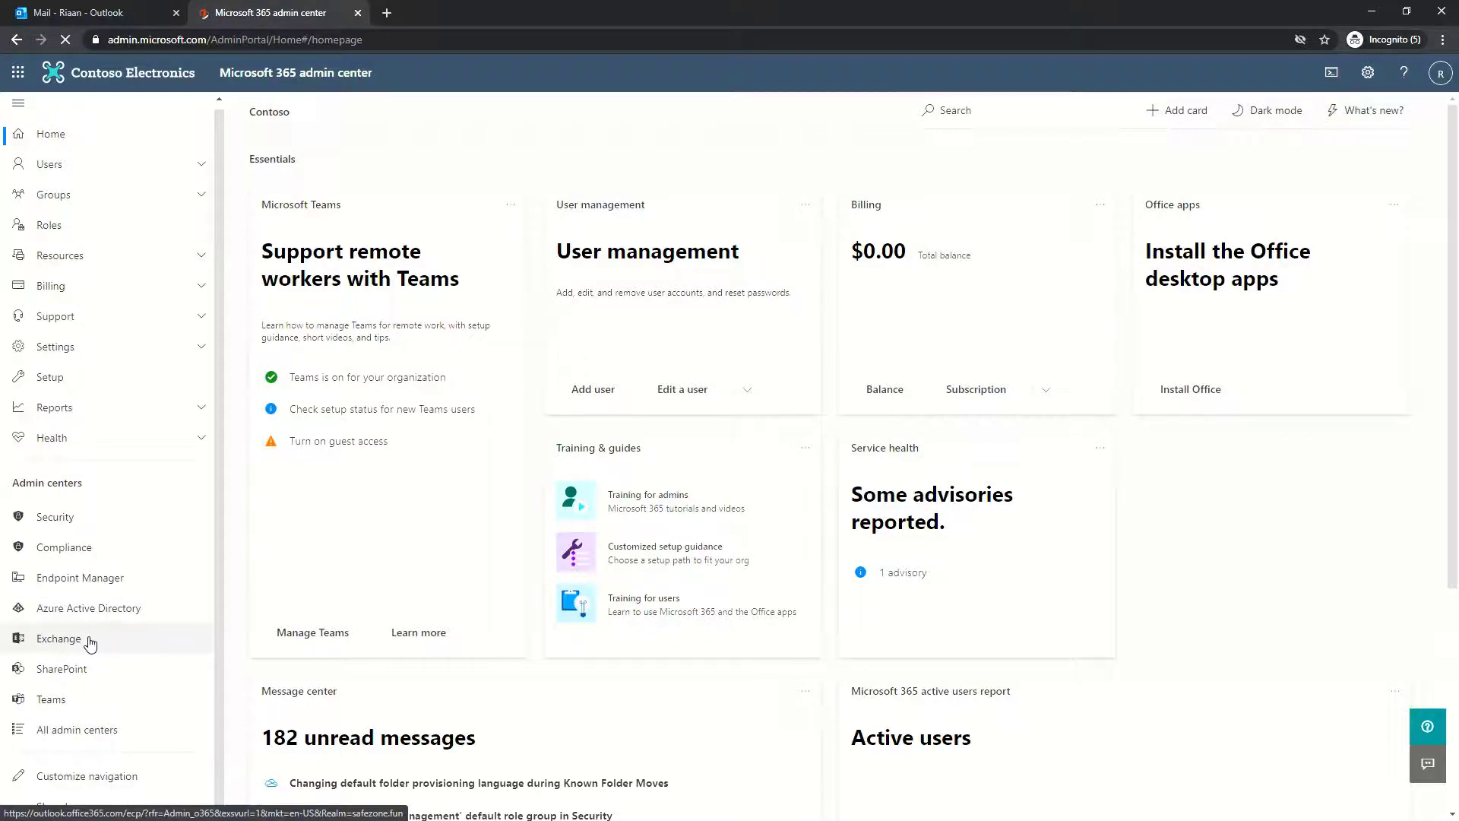
pyautogui.click(89, 643)
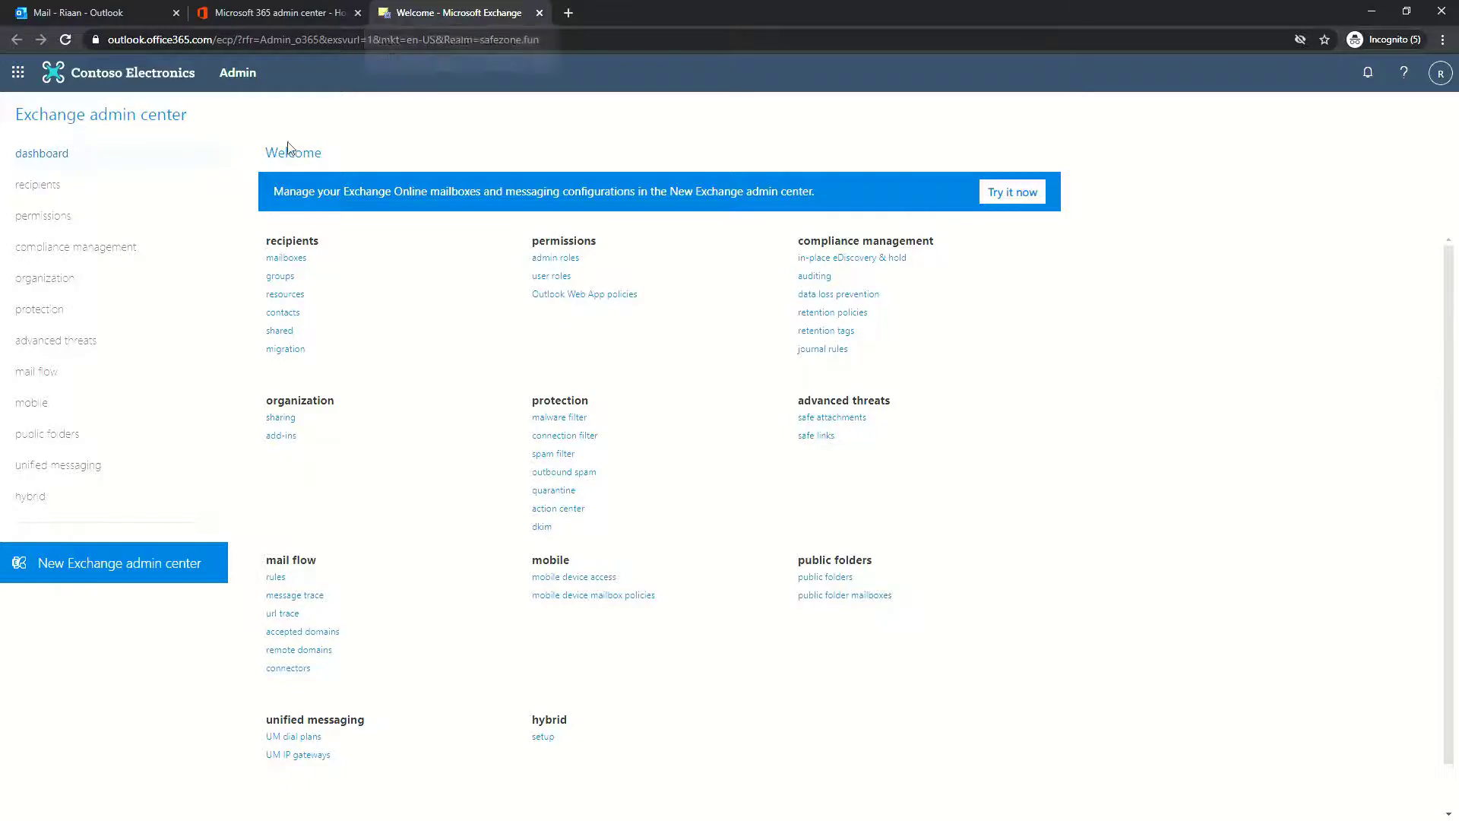
# Create a new mail flow rule named 'Block Specific File Attachment Types' with more options shown
pyautogui.click(64, 376)
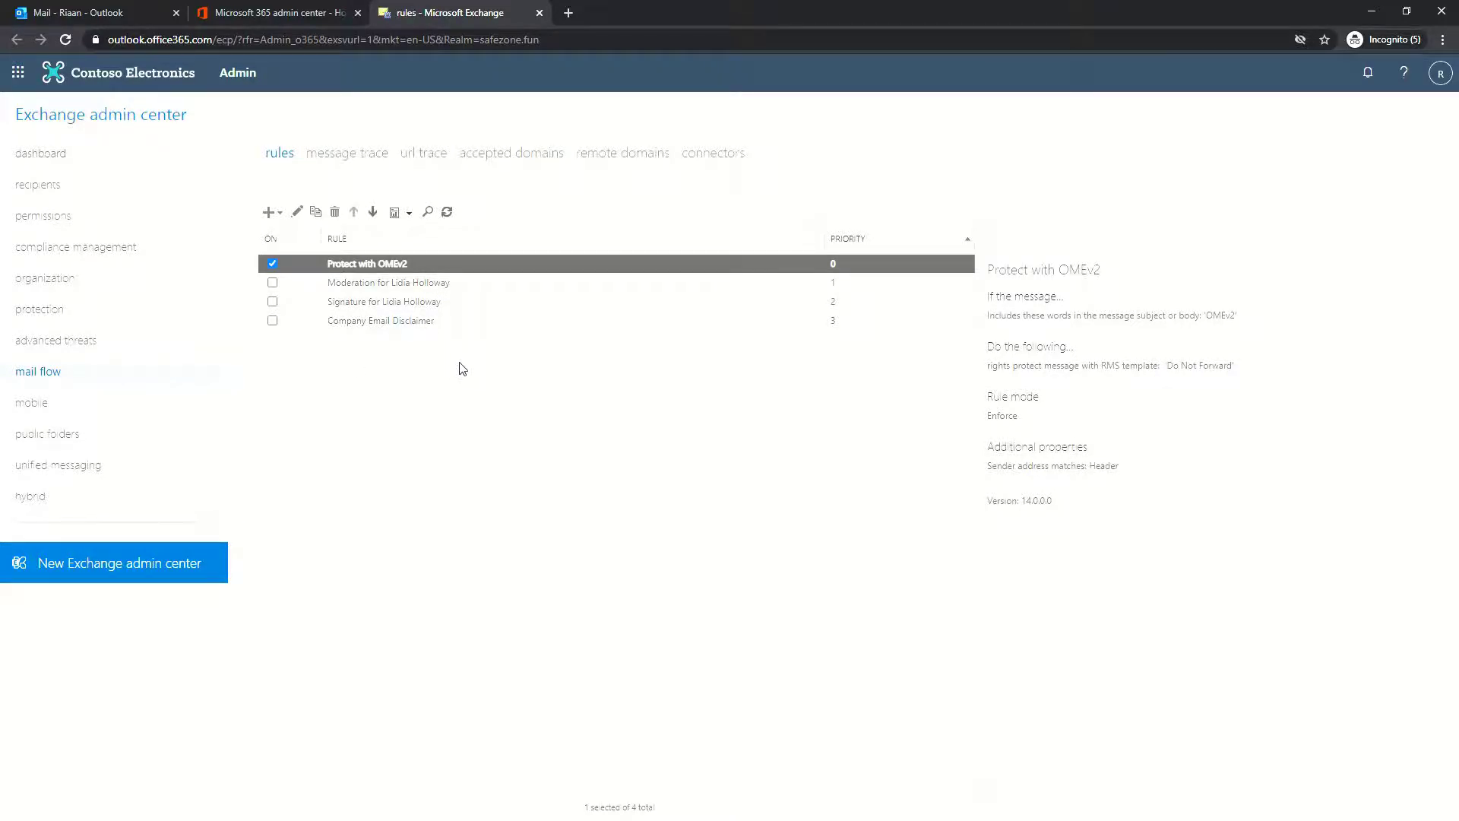
pyautogui.click(280, 215)
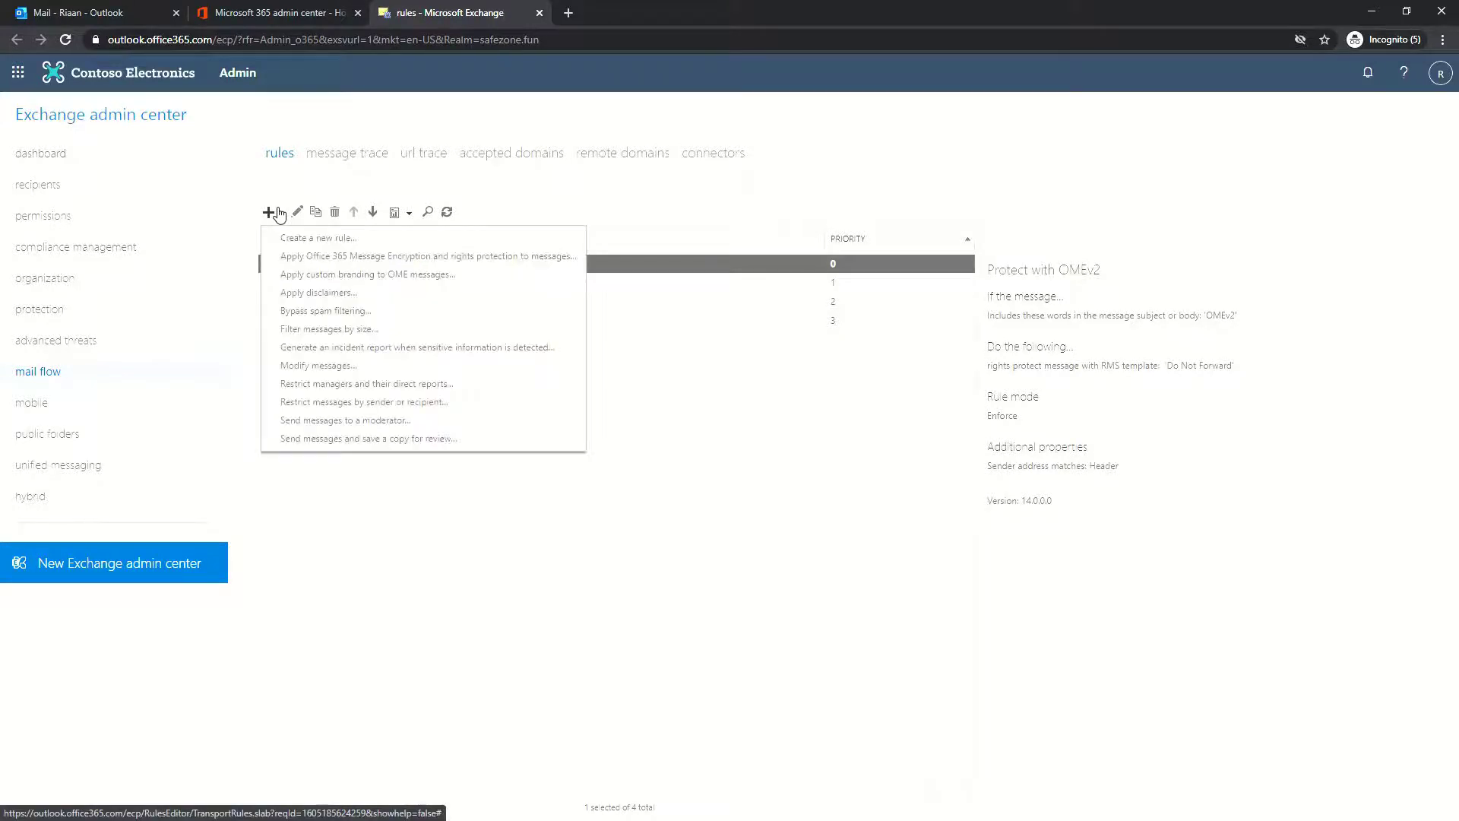
pyautogui.click(357, 240)
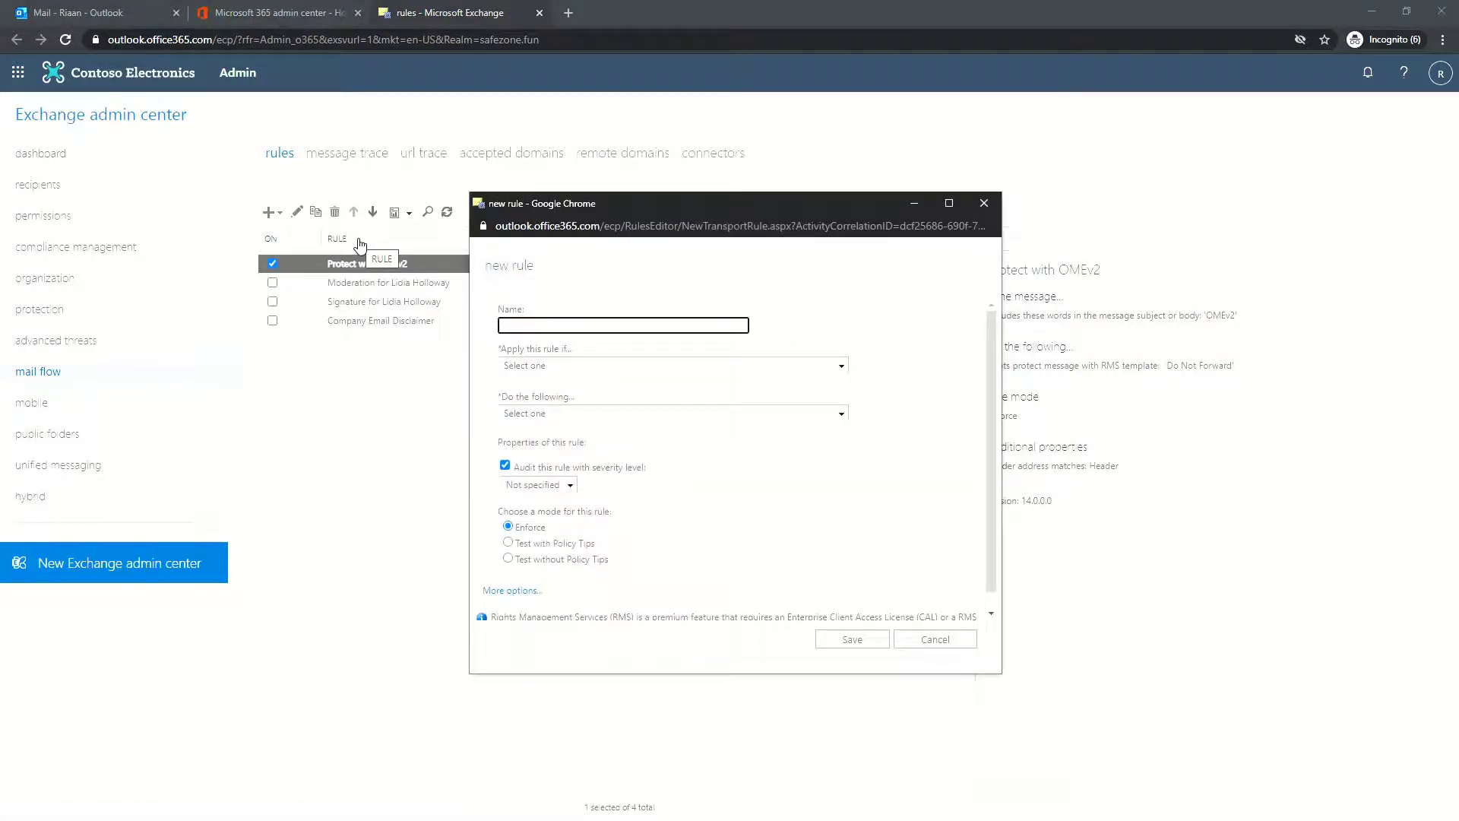
pyautogui.click(631, 325)
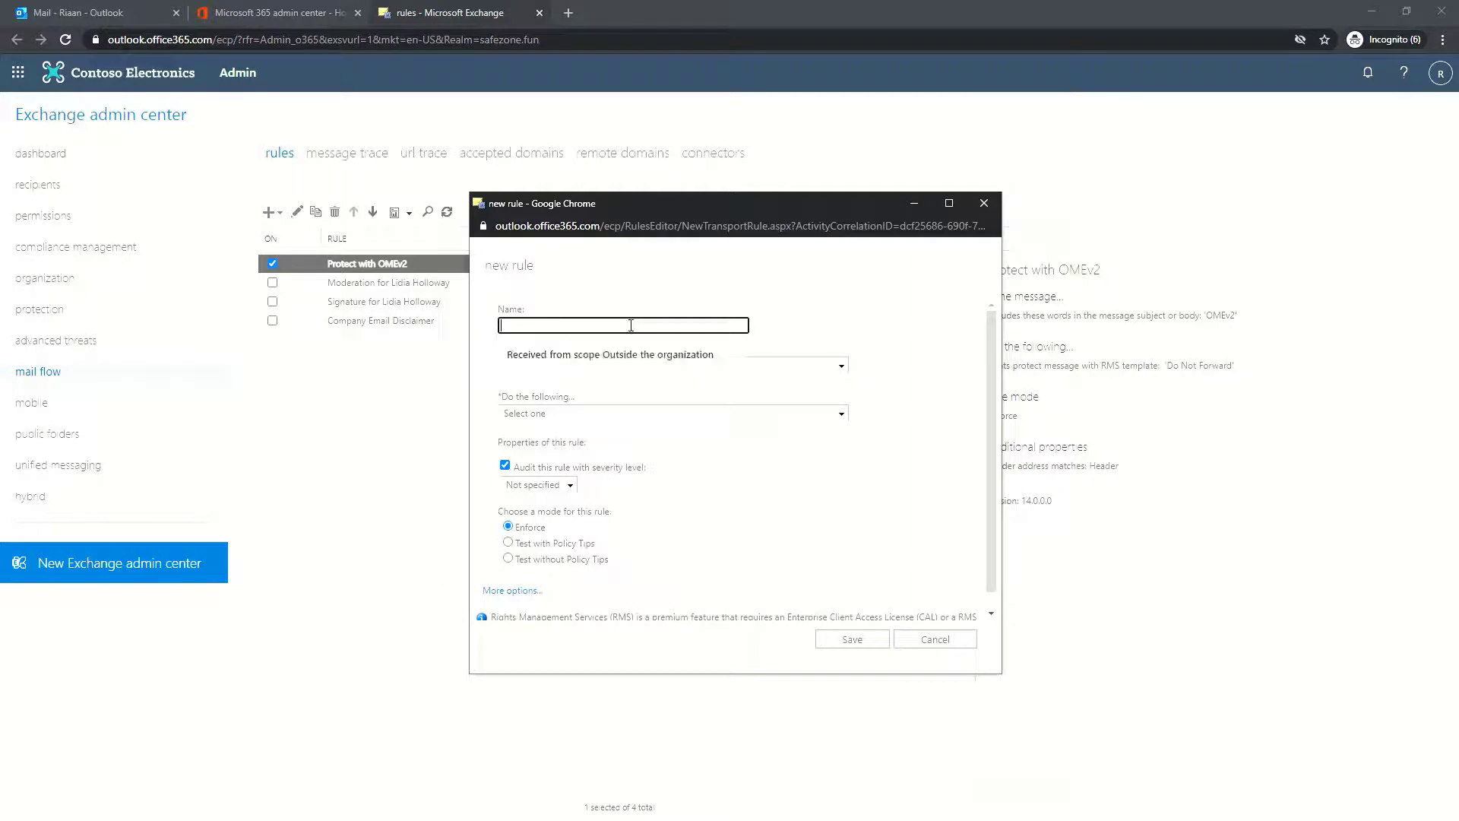
pyautogui.write('Block')
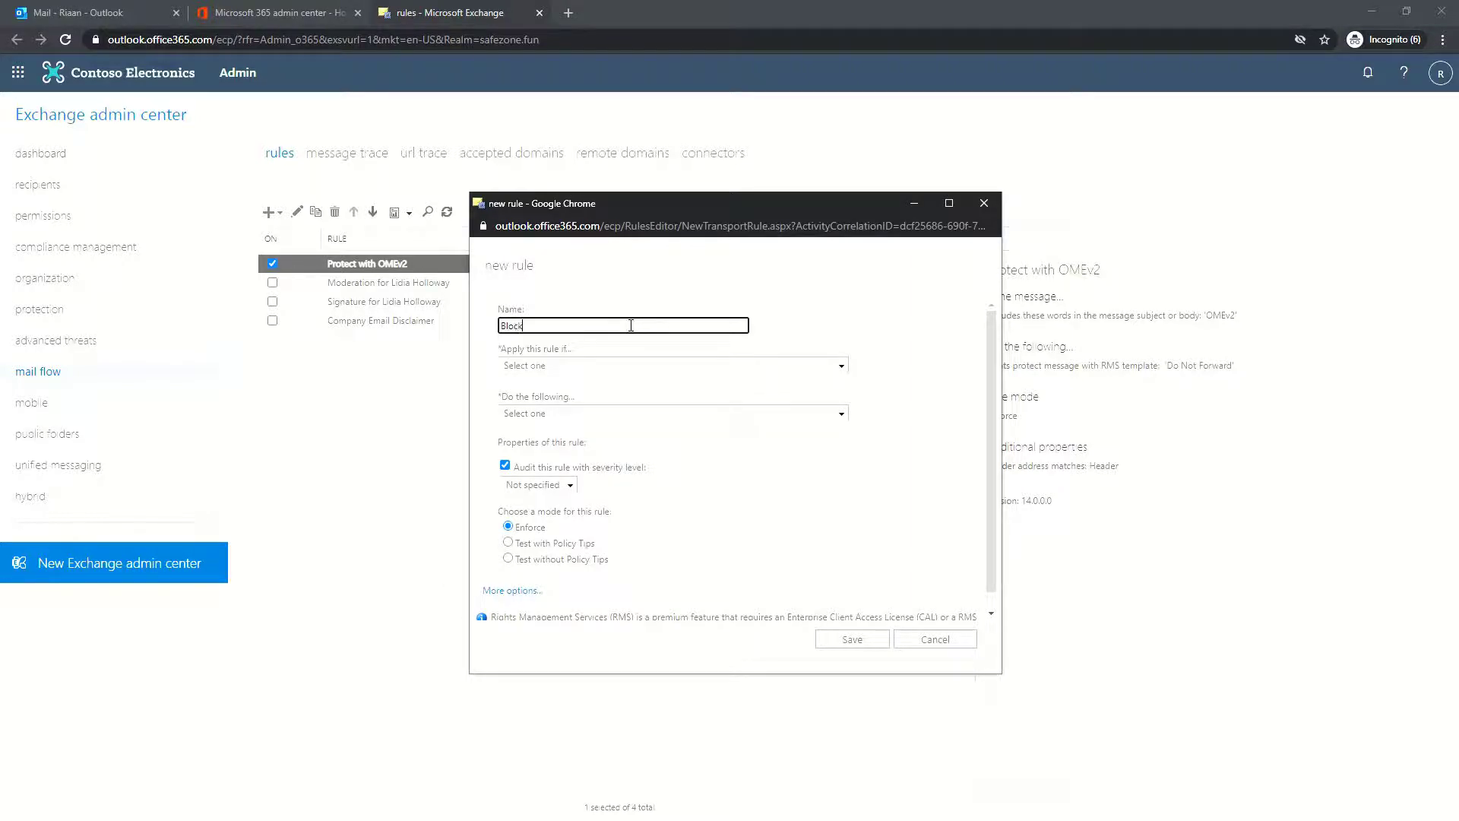
pyautogui.write(' Specific File Attachment Types')
pyautogui.click(805, 304)
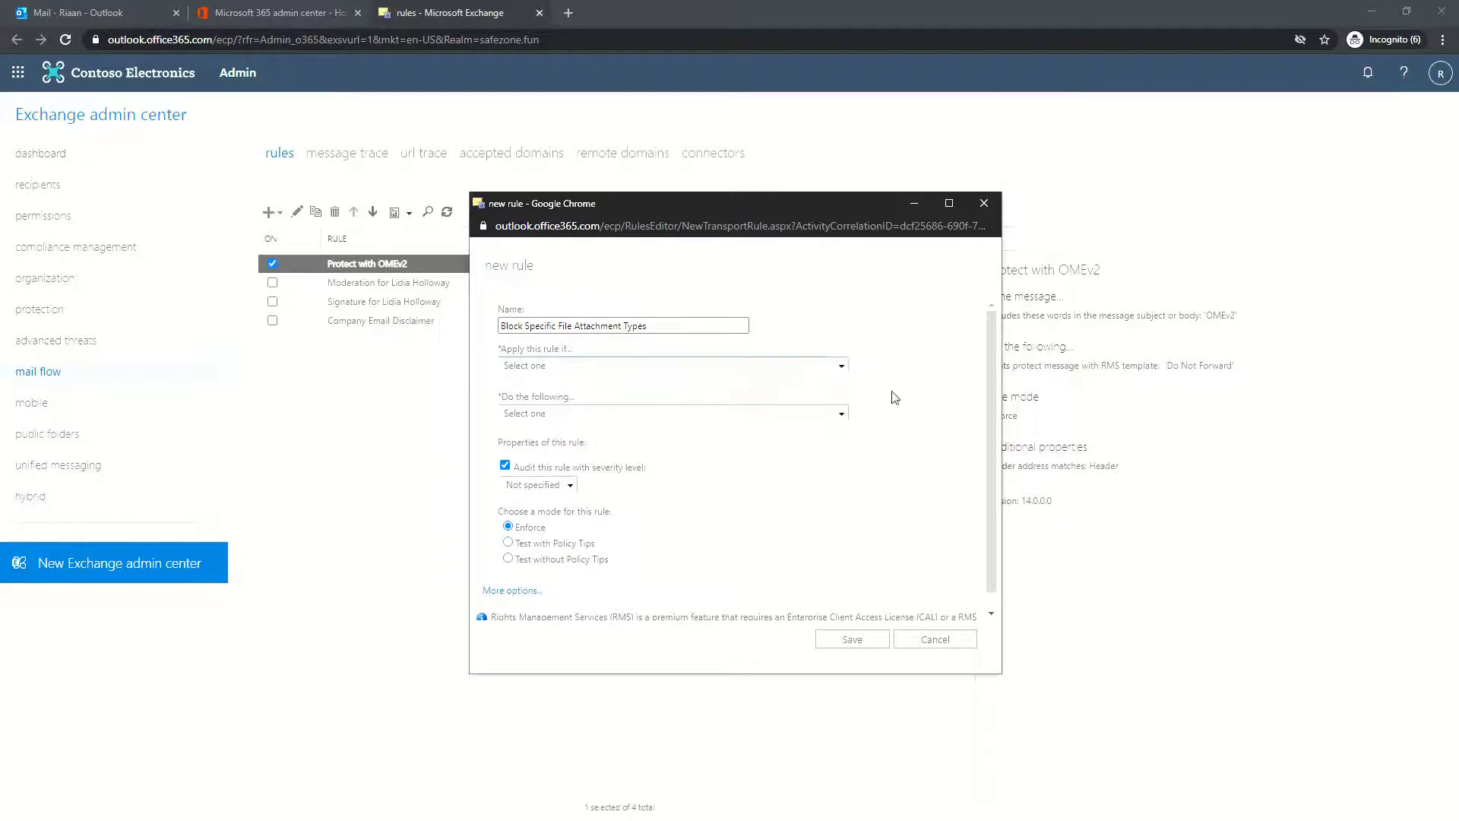
pyautogui.click(513, 592)
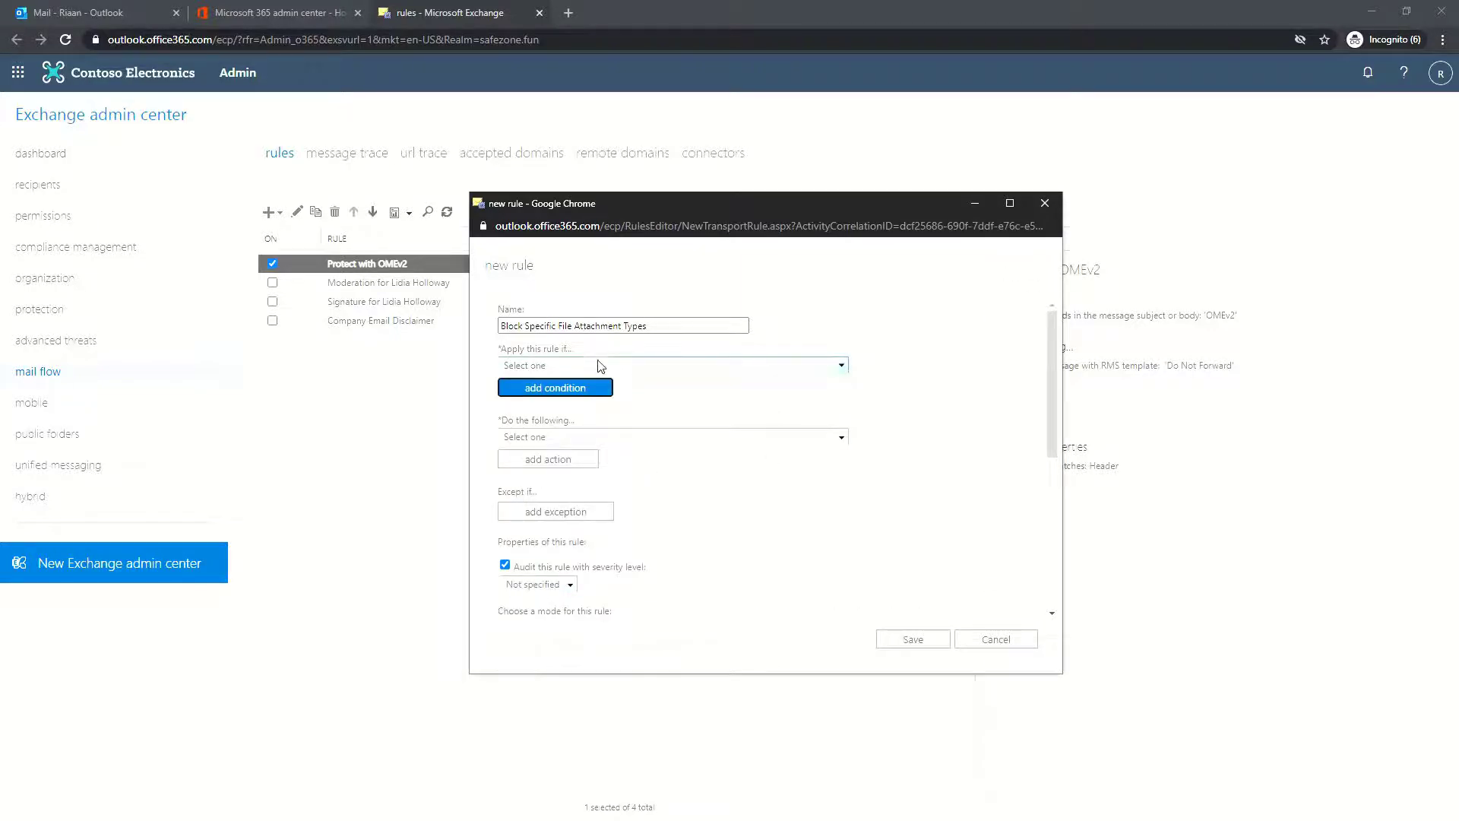
# Make the rule apply when an attachment's extension is zip, rar, iso or img
pyautogui.click(676, 370)
pyautogui.moveTo(636, 440)
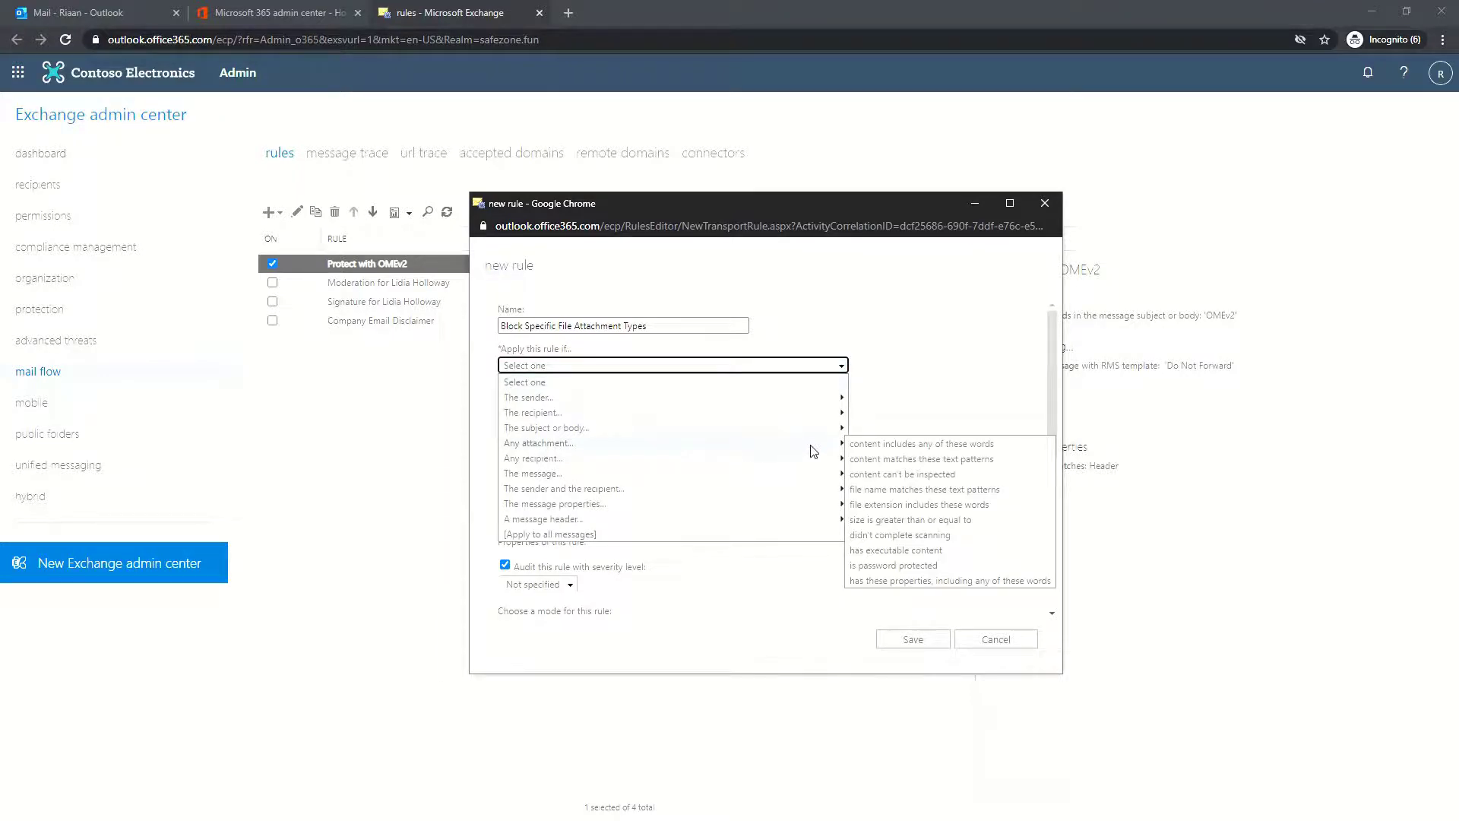
pyautogui.click(946, 506)
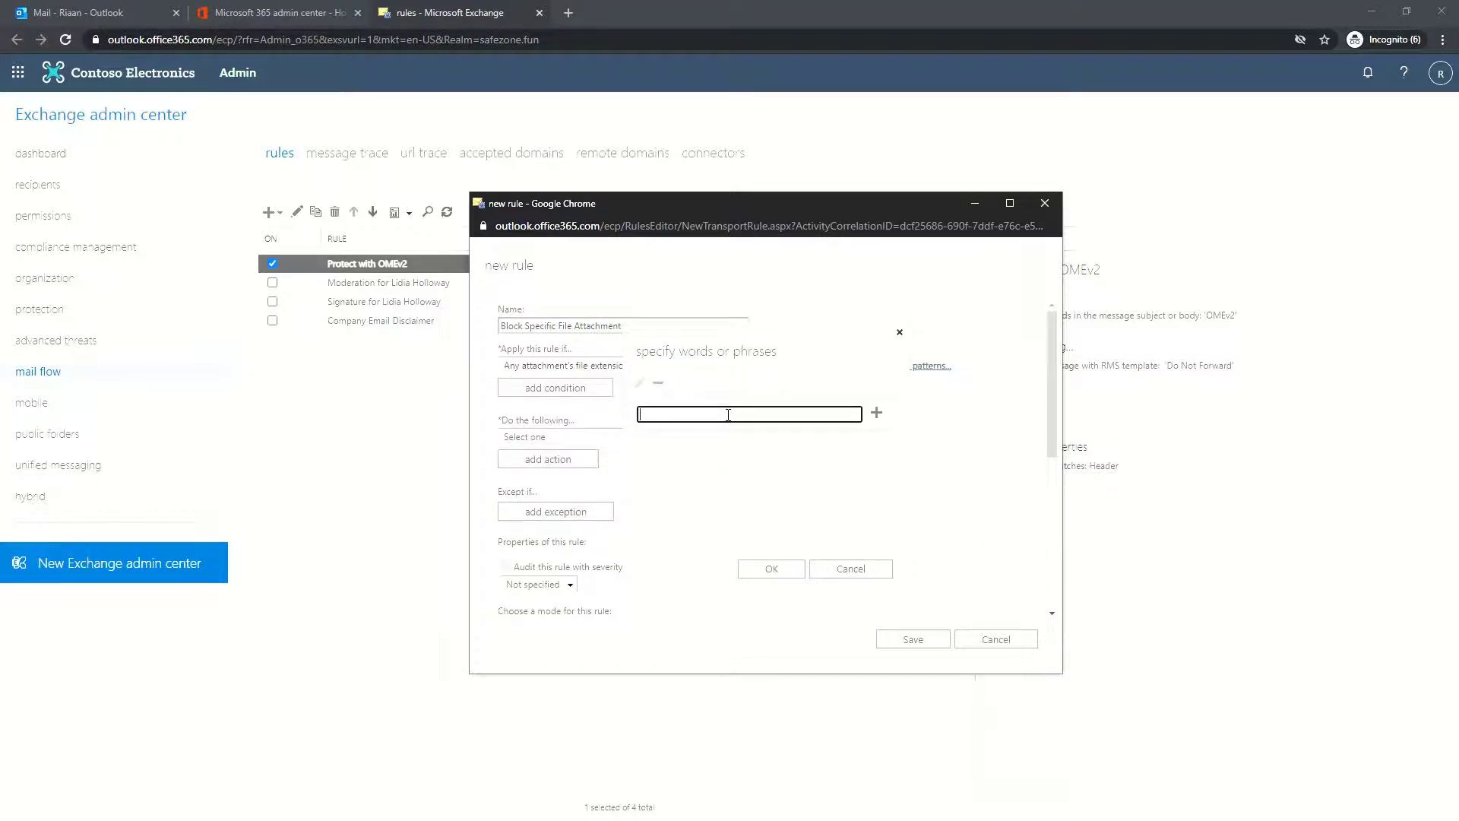
pyautogui.write('zip')
pyautogui.press('Return')
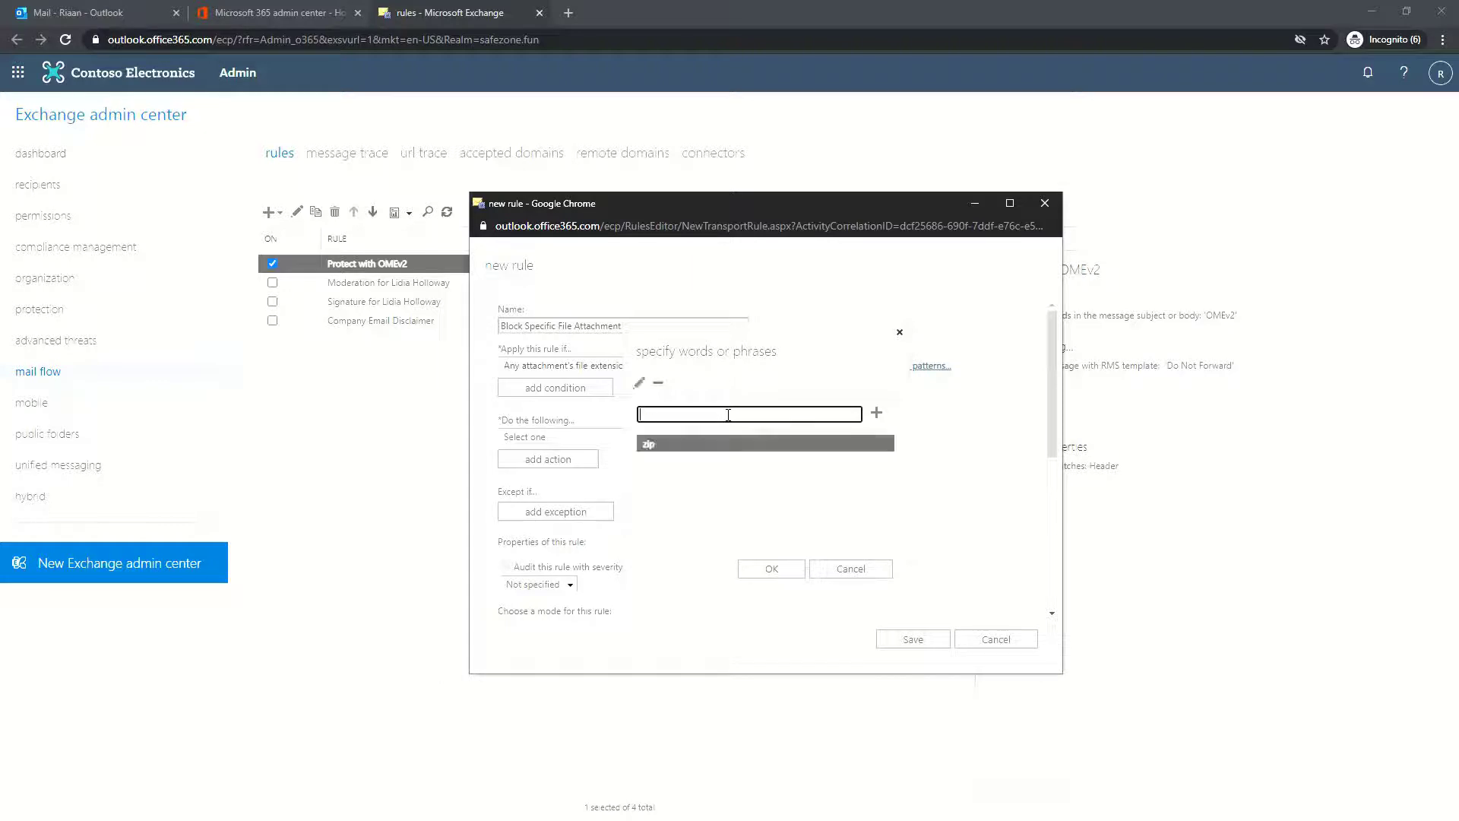
pyautogui.write('rar')
pyautogui.press('Return')
pyautogui.write('iso')
pyautogui.press('Return')
pyautogui.write('img')
pyautogui.press('Return')
pyautogui.click(770, 569)
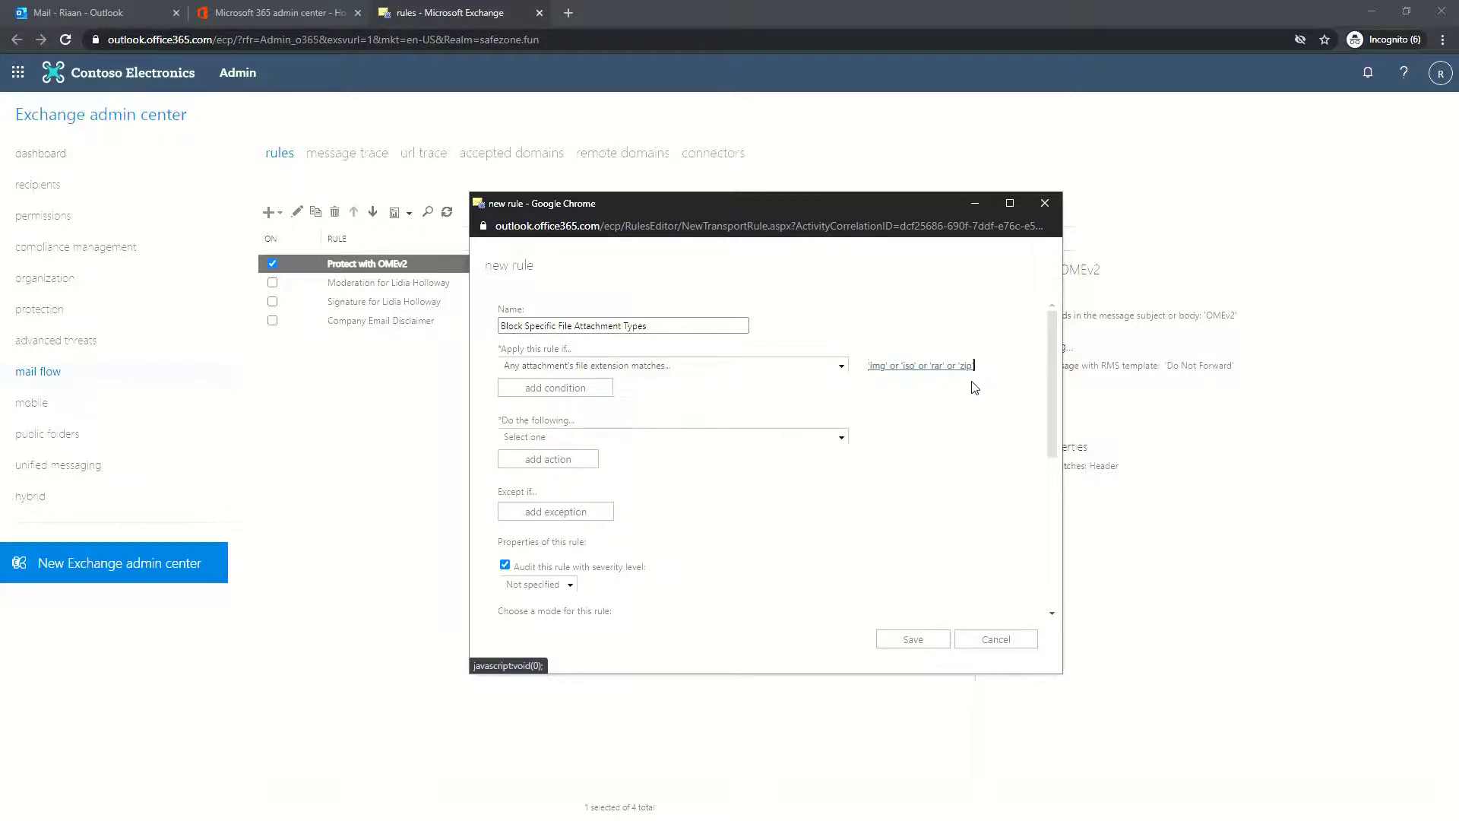
pyautogui.click(671, 444)
pyautogui.click(736, 444)
# Reject matching messages with the reason 'email attachment type not supported, please contact' plus the IT support address
pyautogui.click(734, 440)
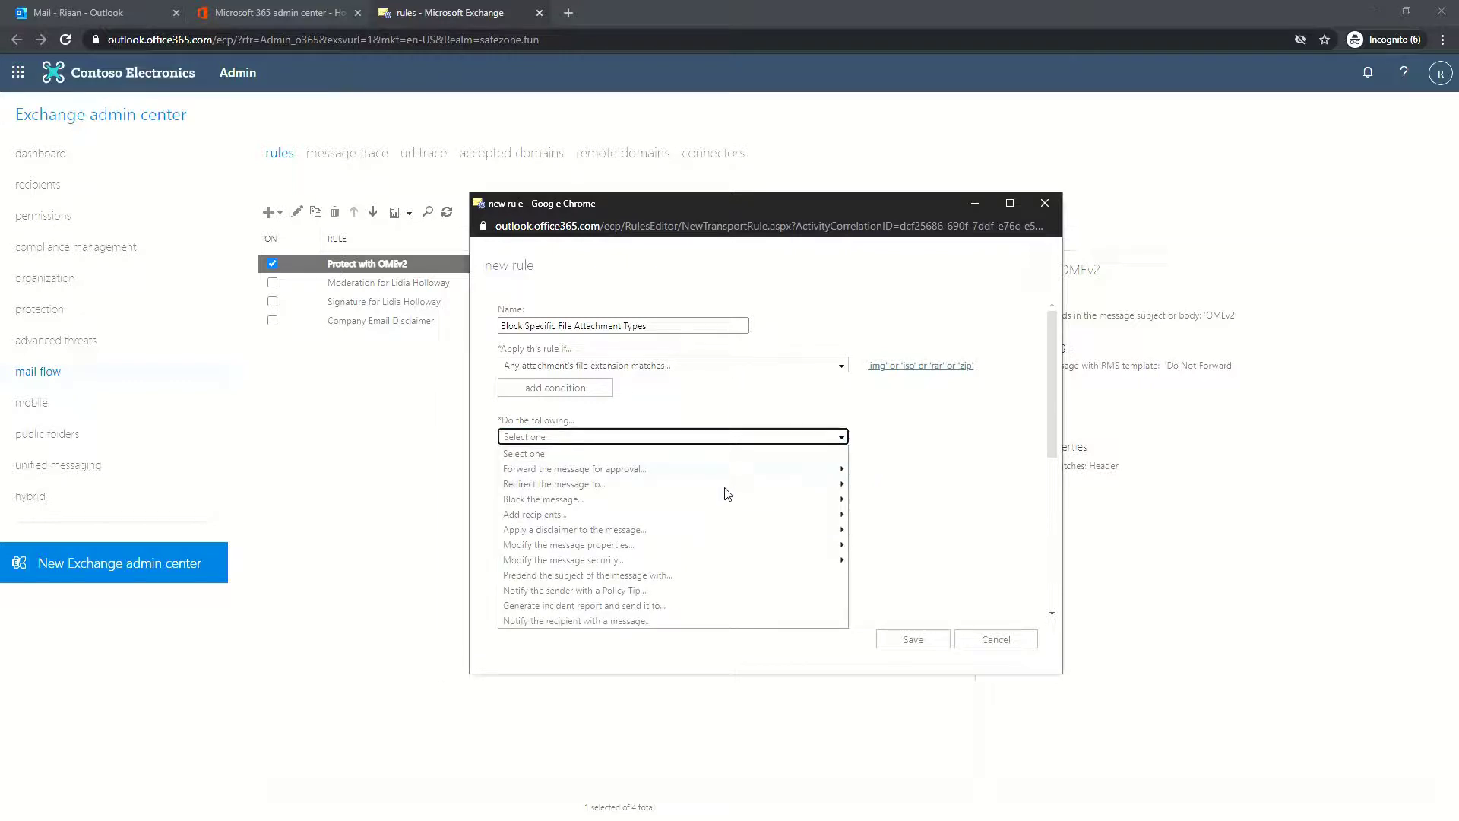
pyautogui.moveTo(724, 502)
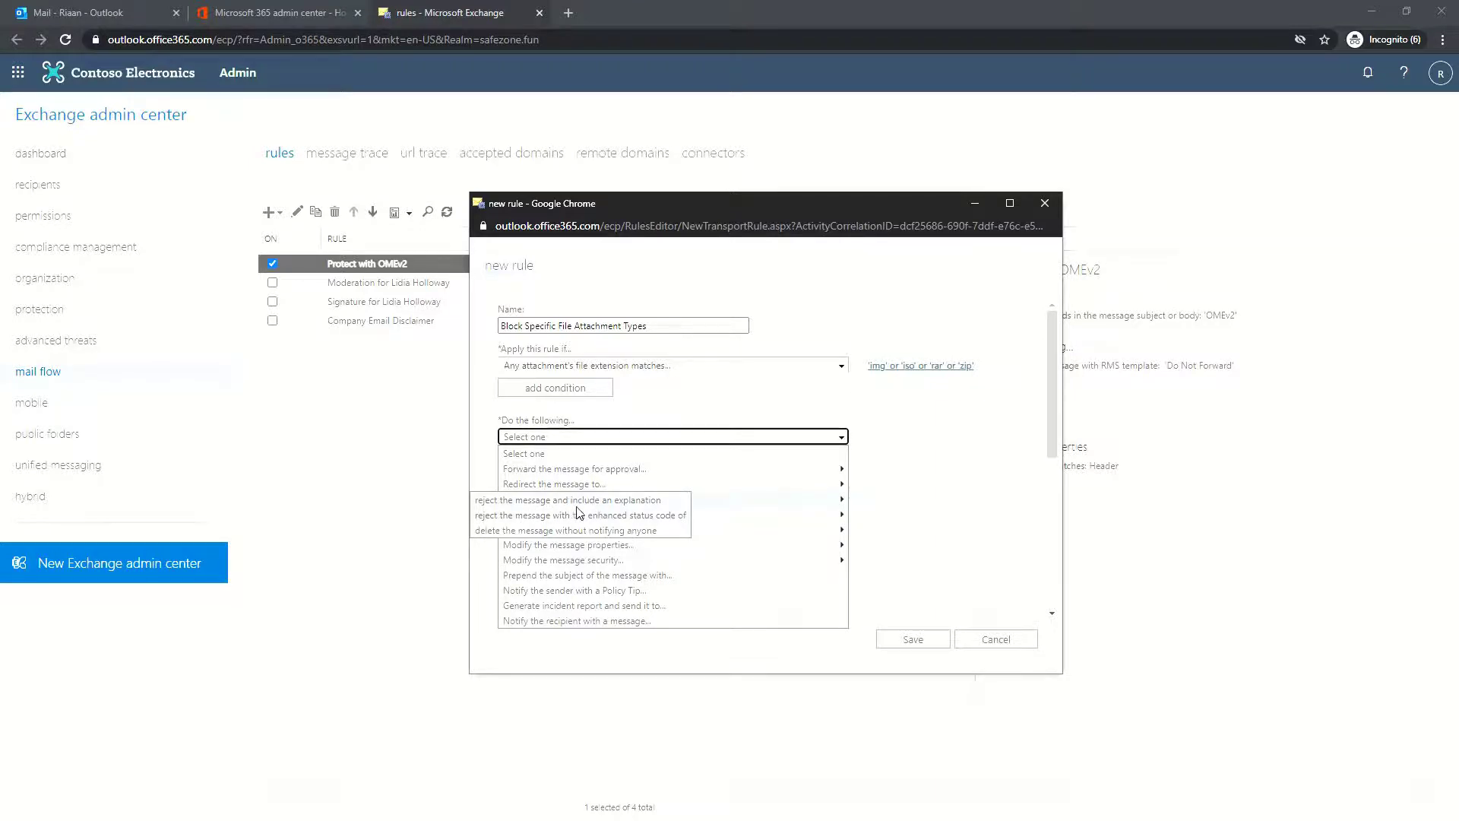
pyautogui.click(616, 501)
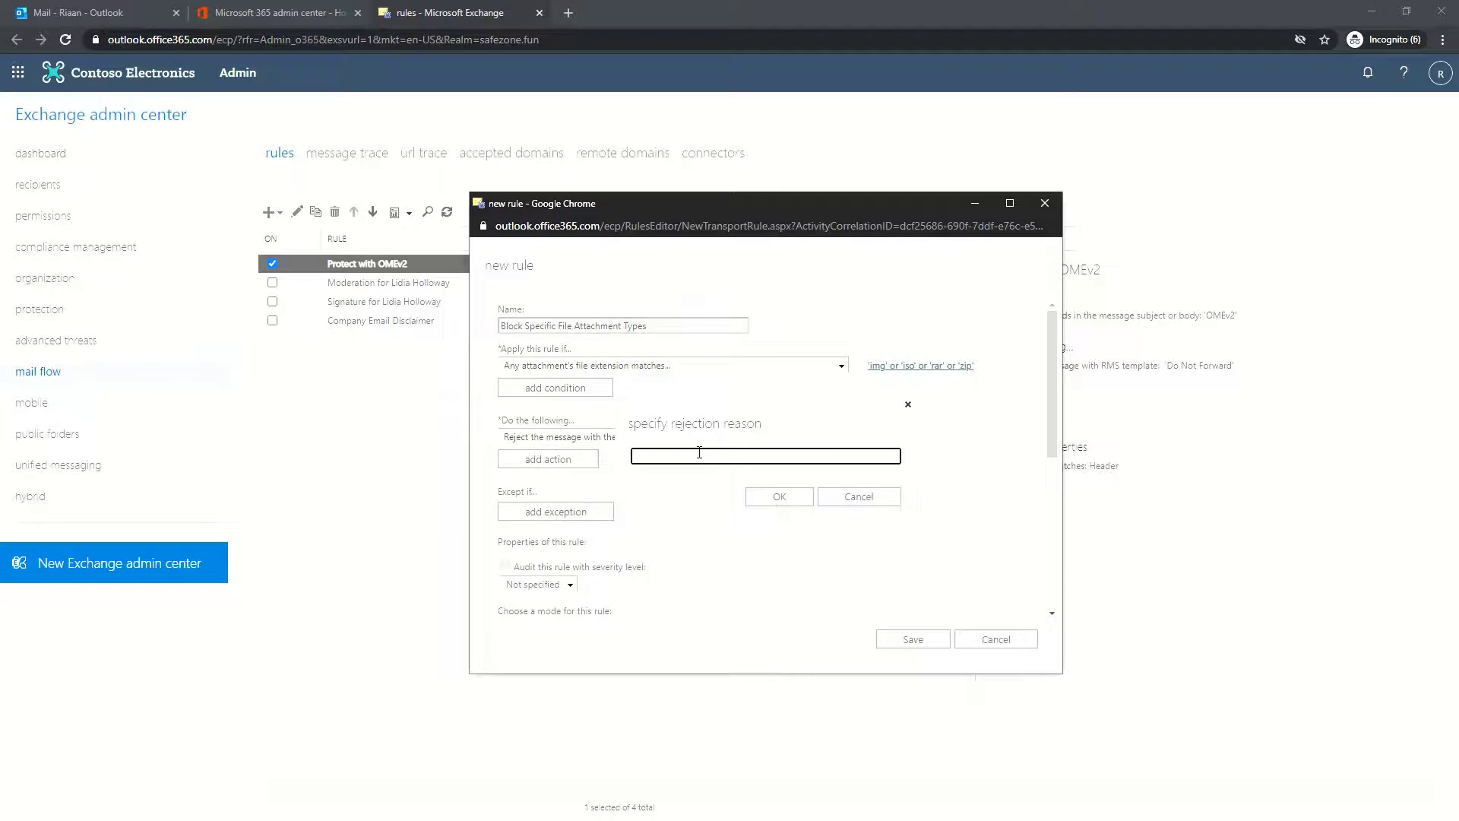
pyautogui.write('email attachment type not supported, please conta')
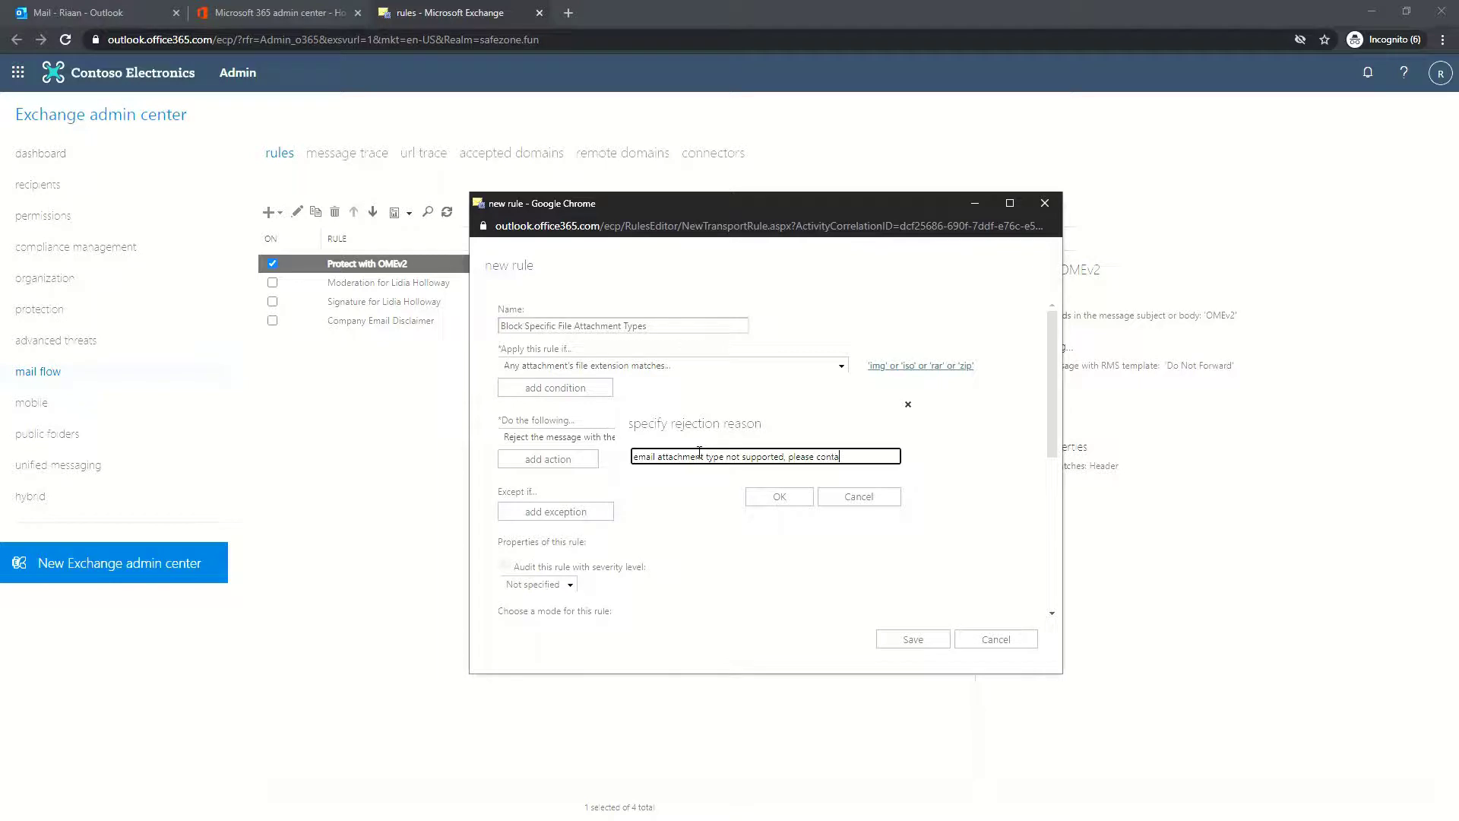
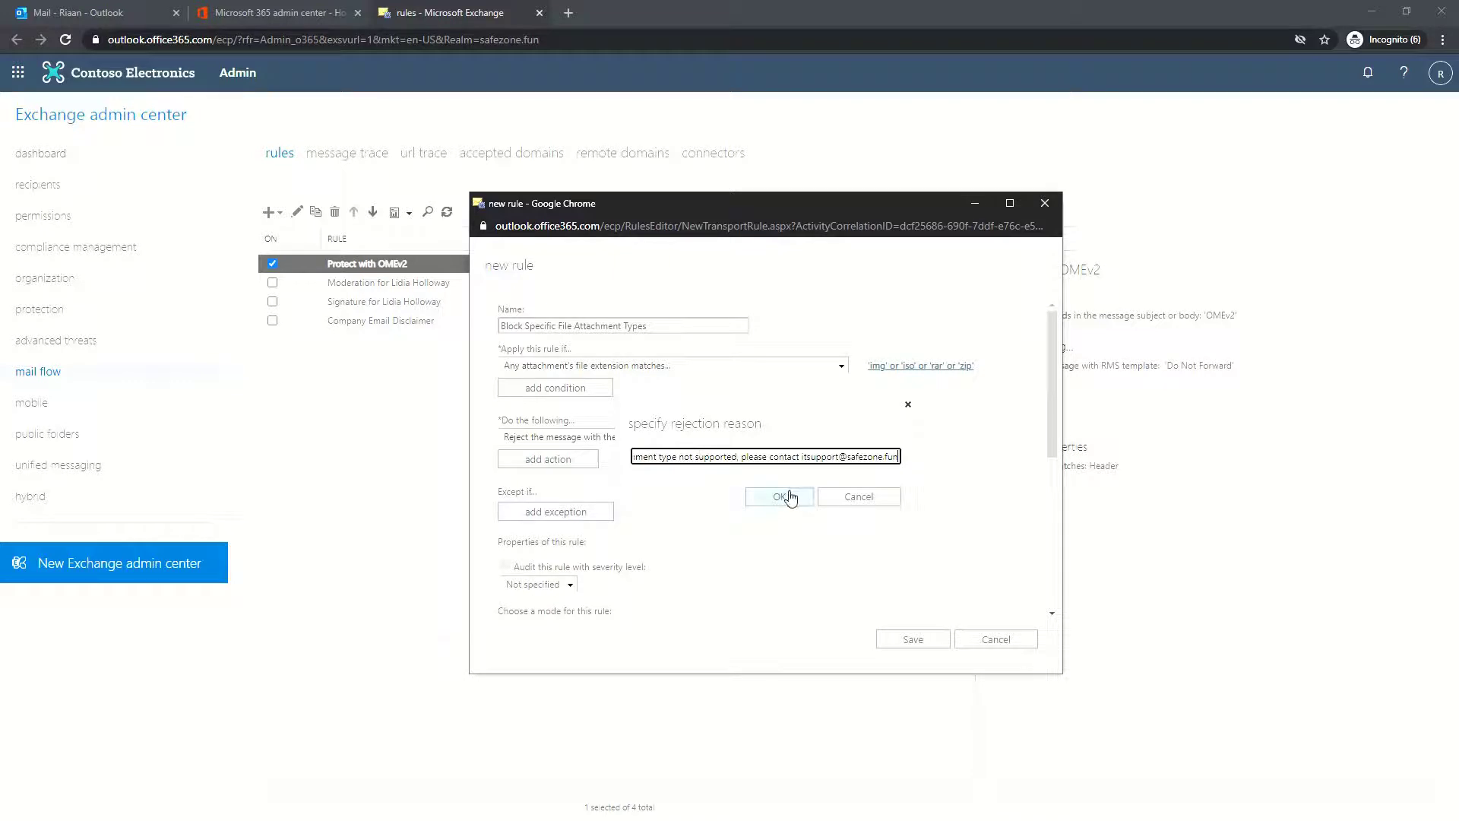
pyautogui.click(780, 497)
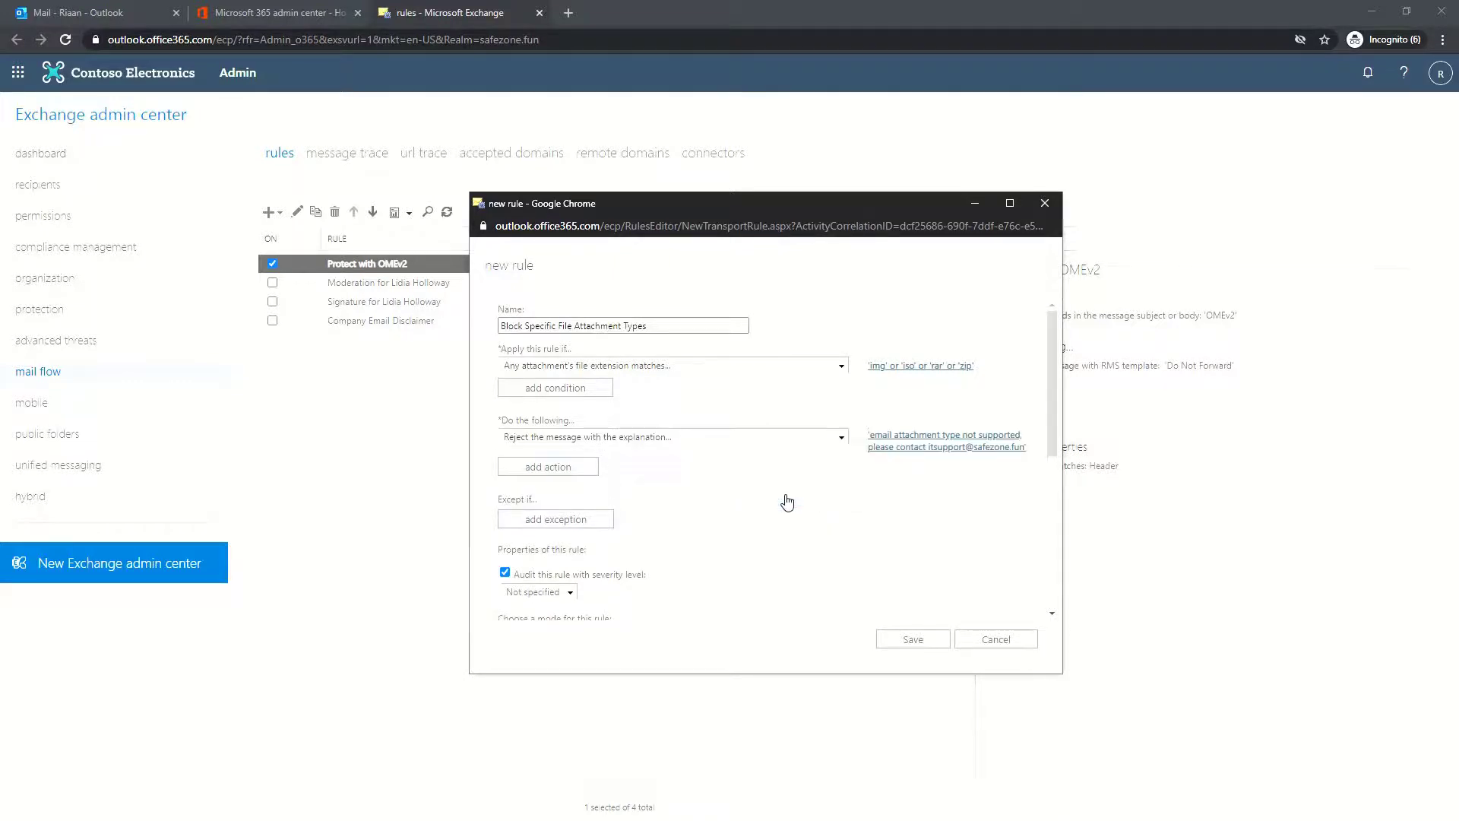
# Add a recipient notification saying the sender's attachment file types are blocked by the Safezone.fun organization
pyautogui.click(578, 467)
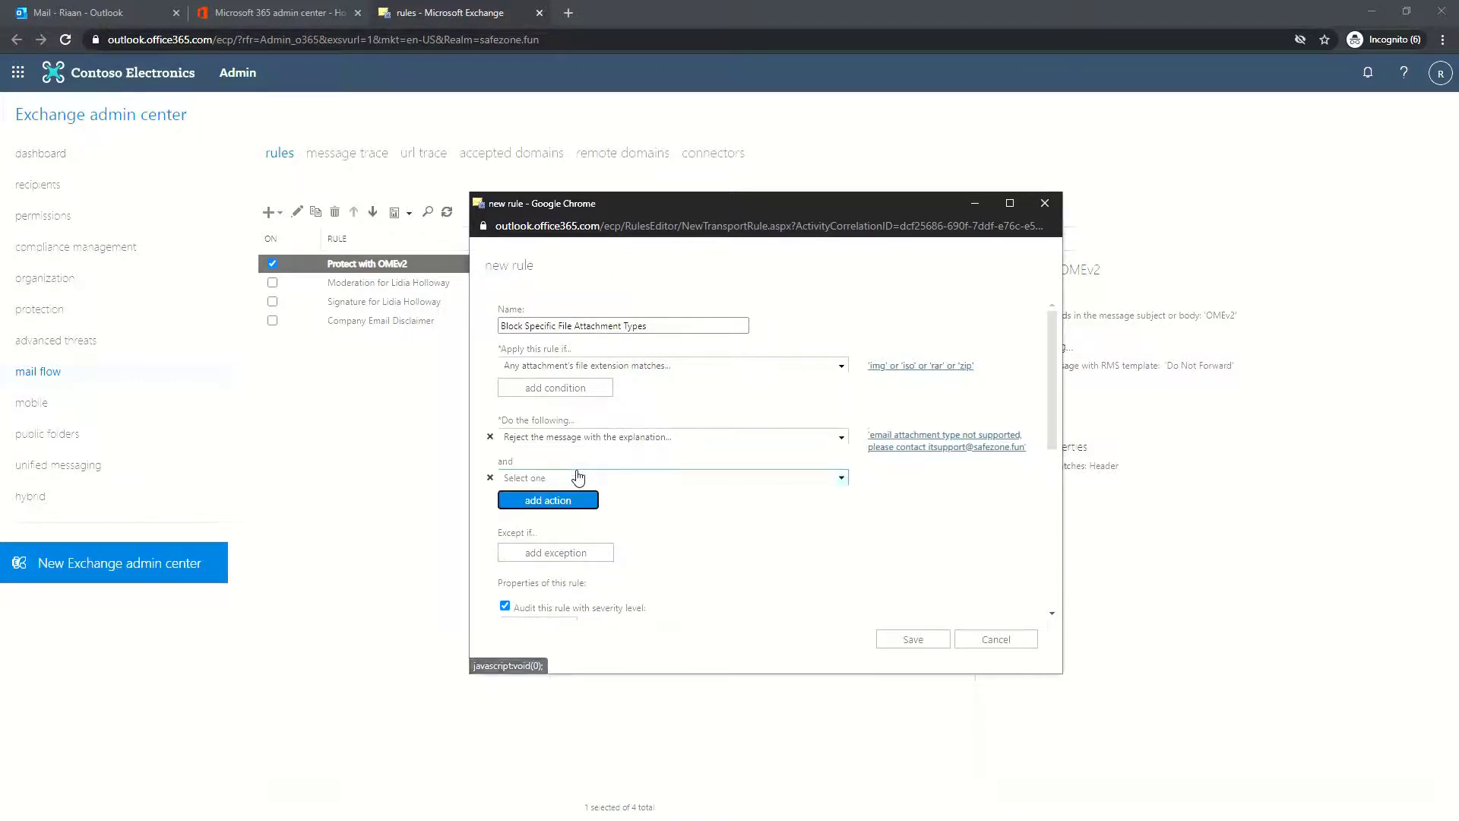
pyautogui.click(710, 477)
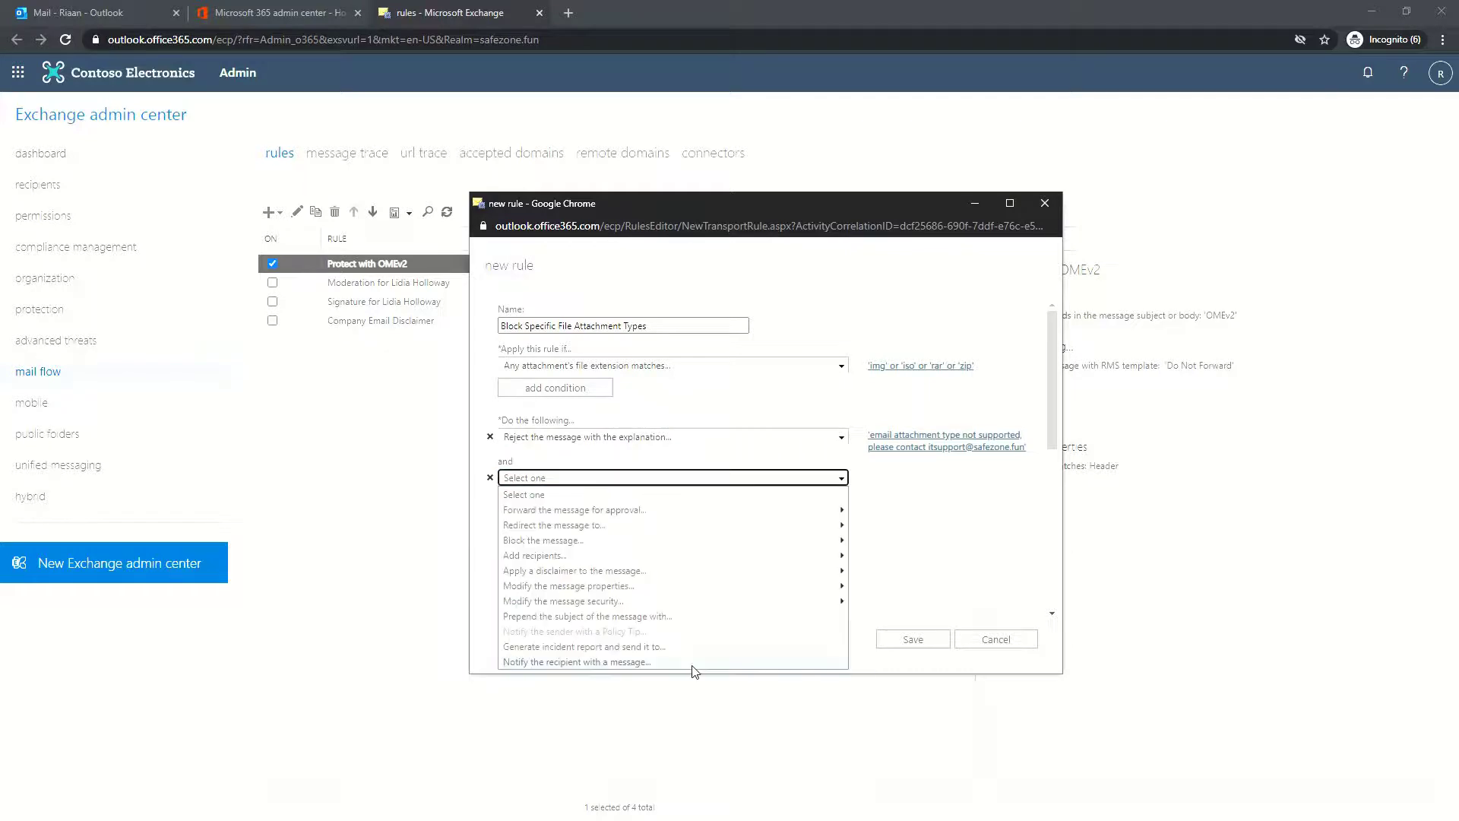
pyautogui.click(640, 664)
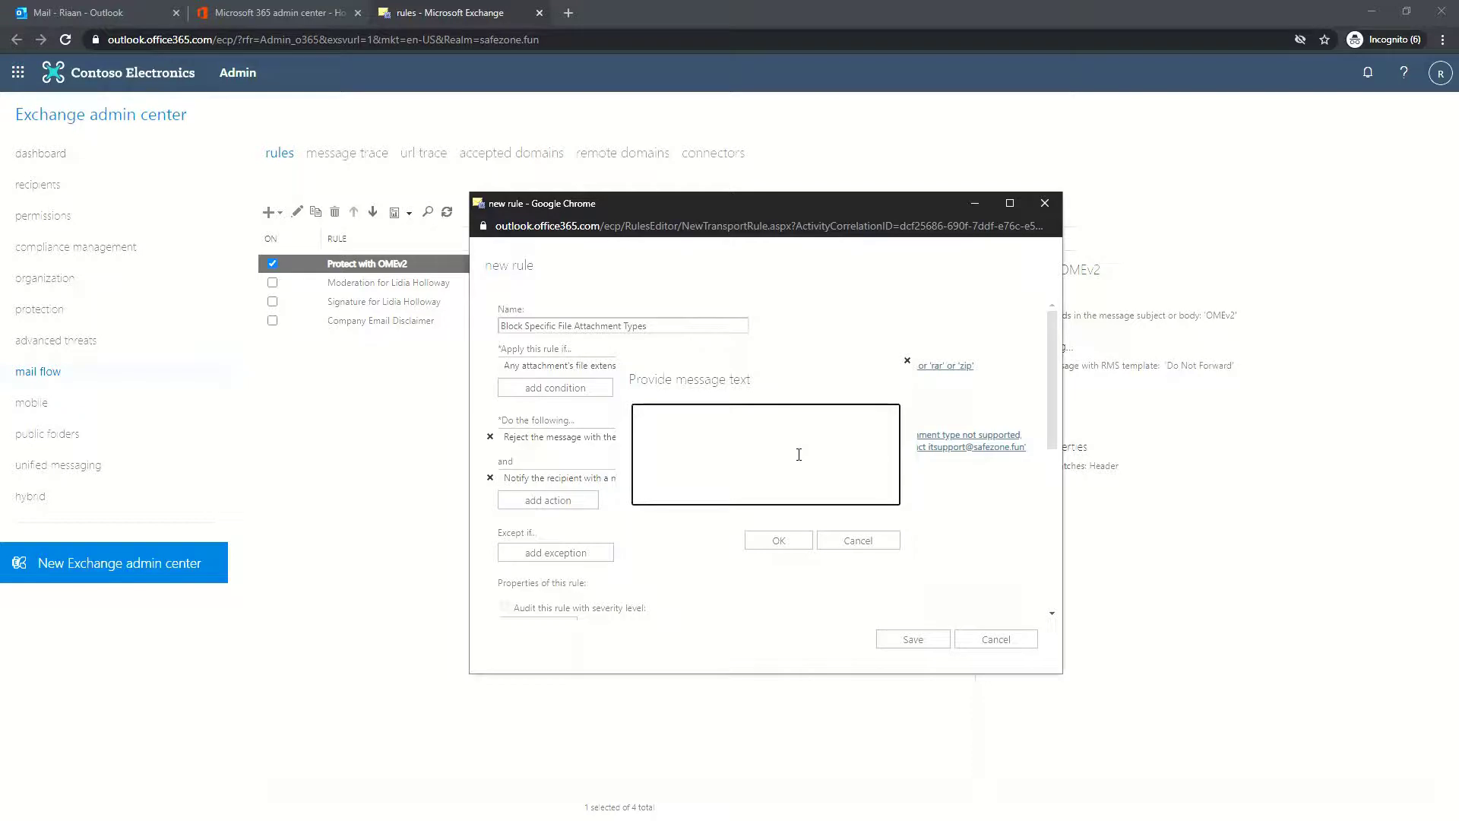
pyautogui.write('sender could not send the required attachme')
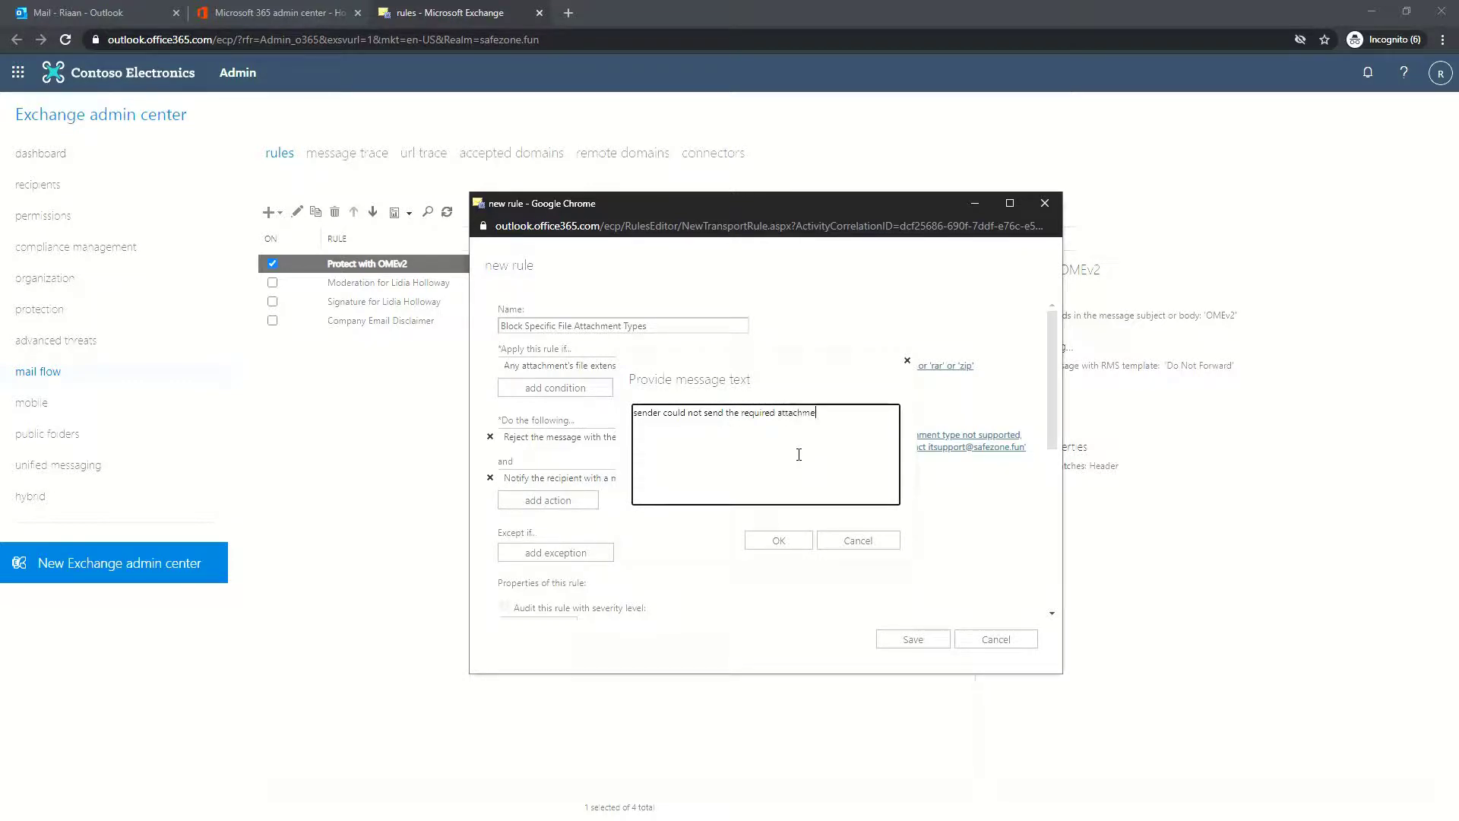
pyautogui.write('nt fiel types')
pyautogui.press('BackSpace')
pyautogui.press('BackSpace')
pyautogui.press('BackSpace')
pyautogui.press('BackSpace')
pyautogui.press('BackSpace')
pyautogui.press('BackSpace')
pyautogui.press('BackSpace')
pyautogui.press('BackSpace')
pyautogui.write('les as these filetypes are')
pyautogui.click(714, 427)
pyautogui.write('blocked by')
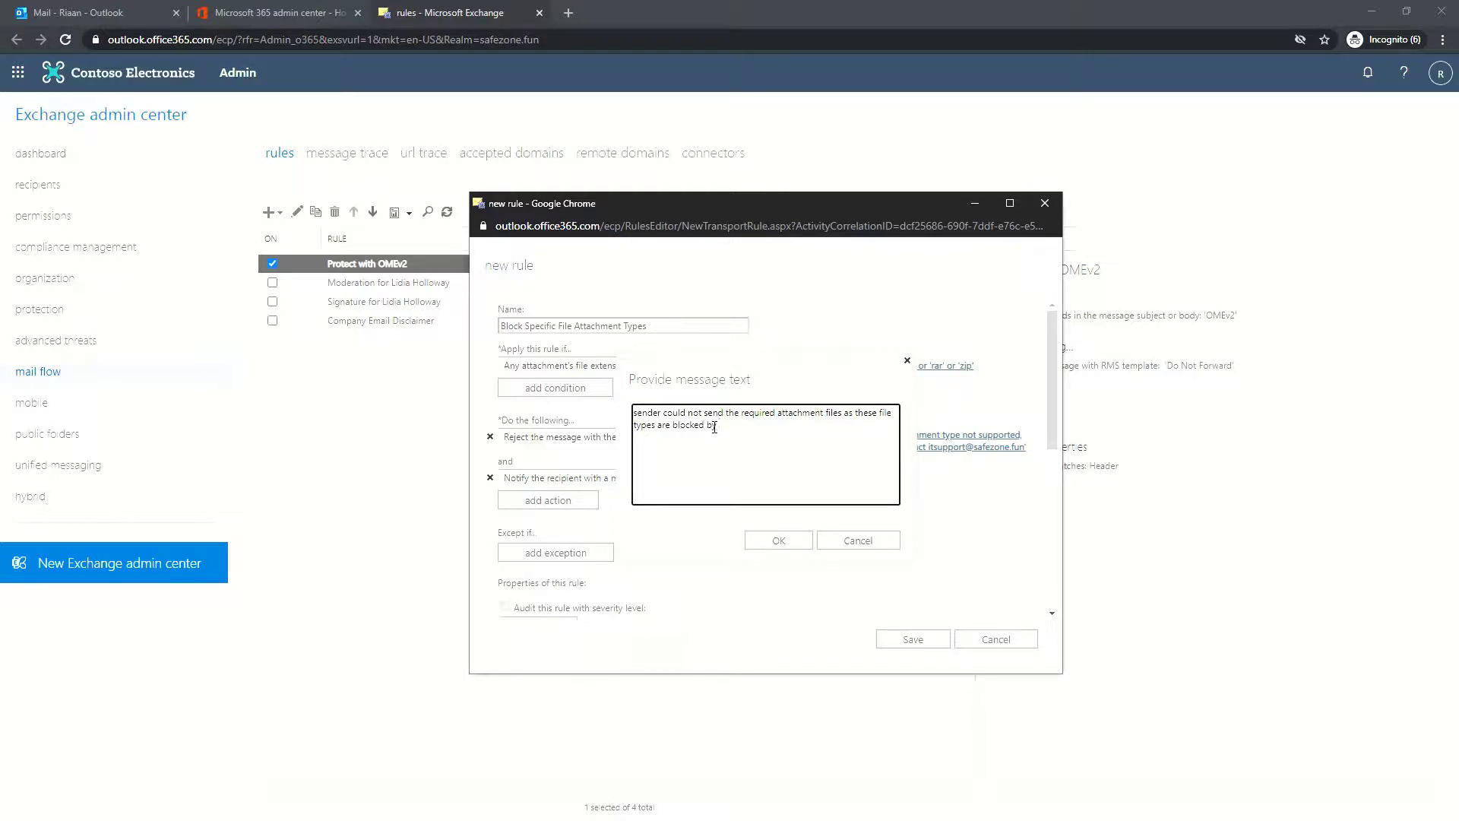
pyautogui.write(' the Safezone .fun orginization')
pyautogui.click(780, 542)
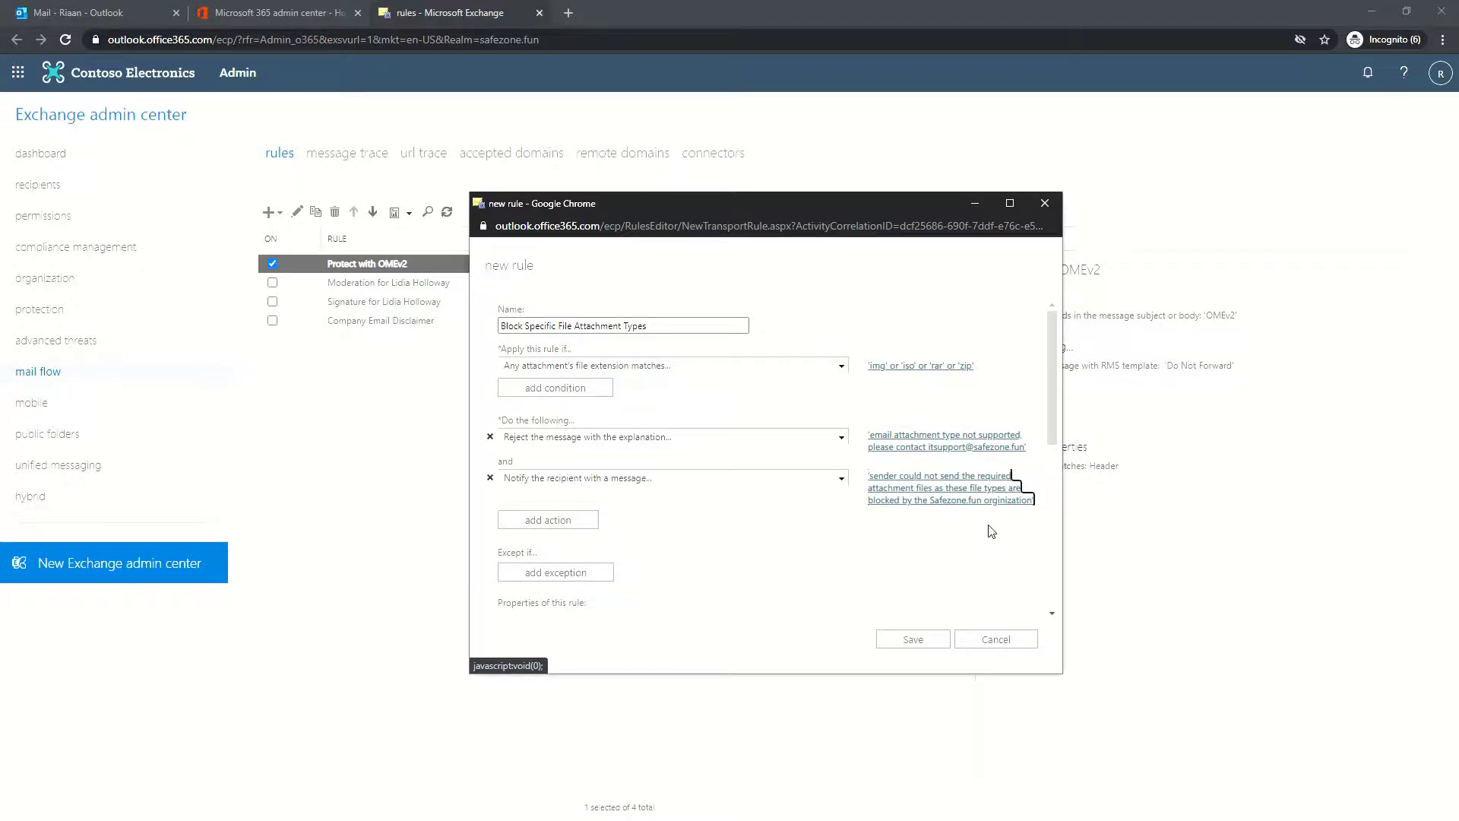
# Enable Stop processing more rules and save the attachment-blocking rule
pyautogui.scroll(-5, 990, 527)
pyautogui.scroll(4, 804, 554)
pyautogui.scroll(-1, 805, 554)
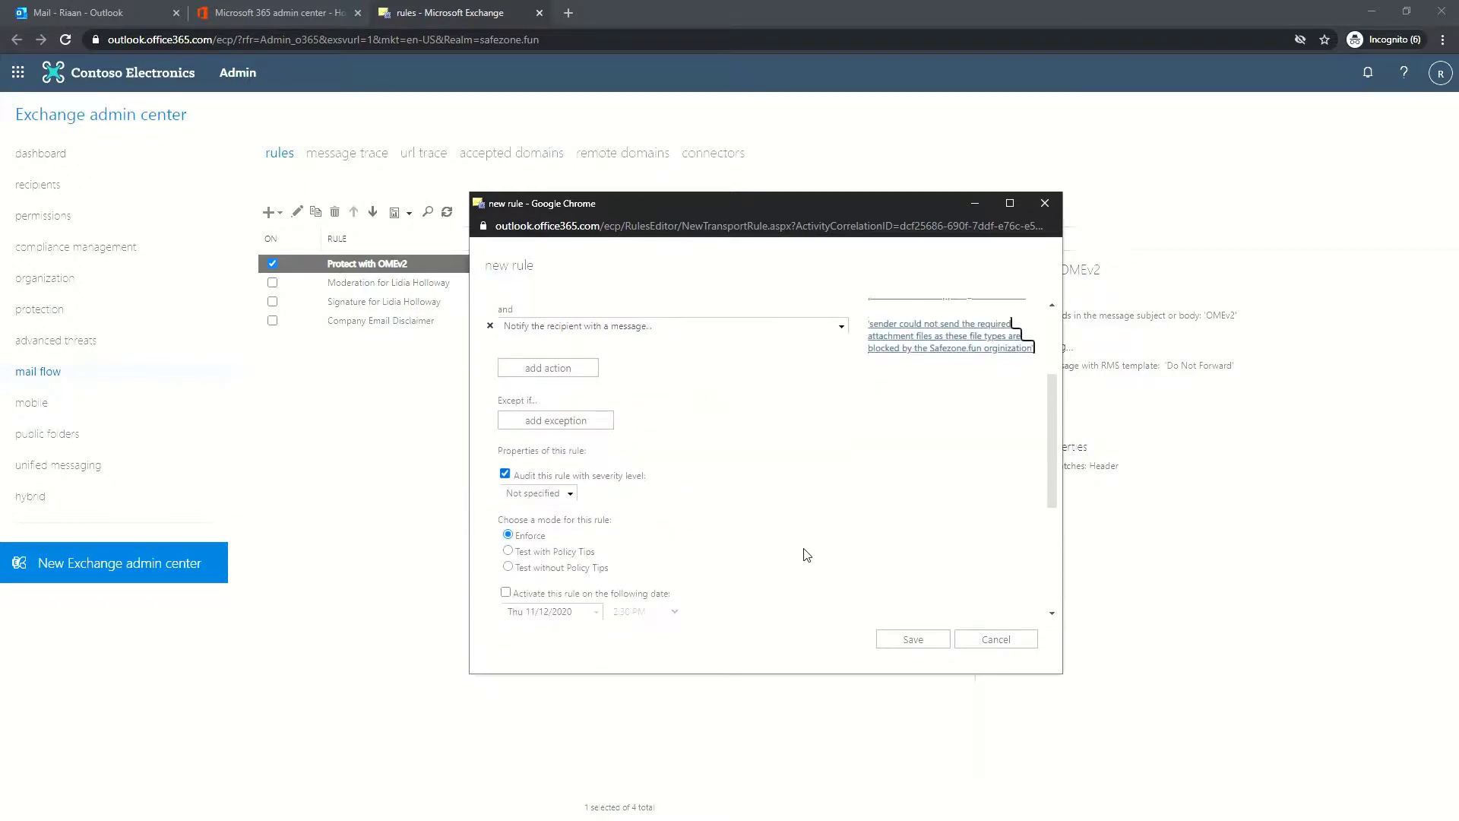
pyautogui.scroll(-1, 793, 548)
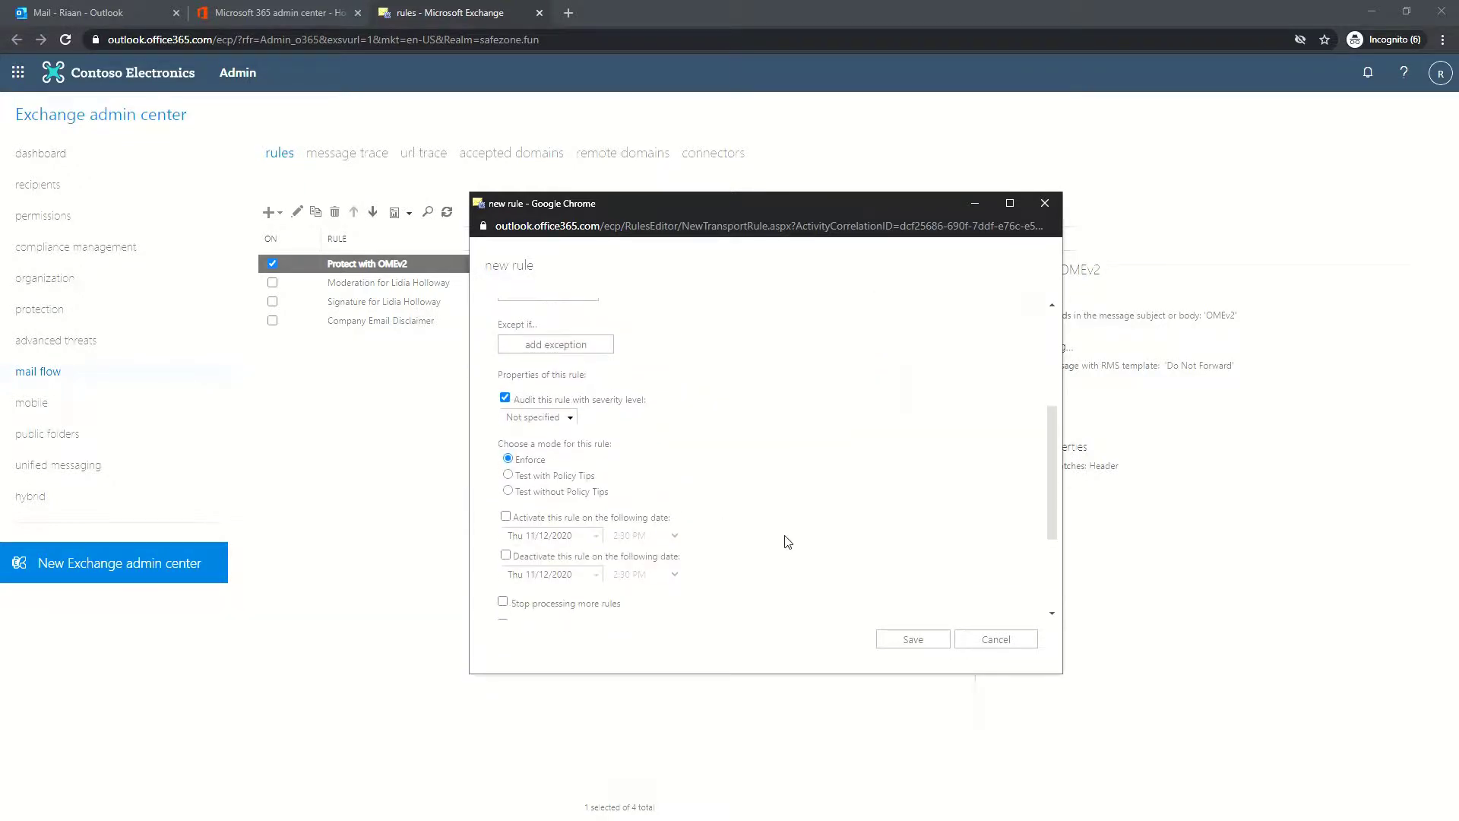
pyautogui.scroll(-3, 779, 490)
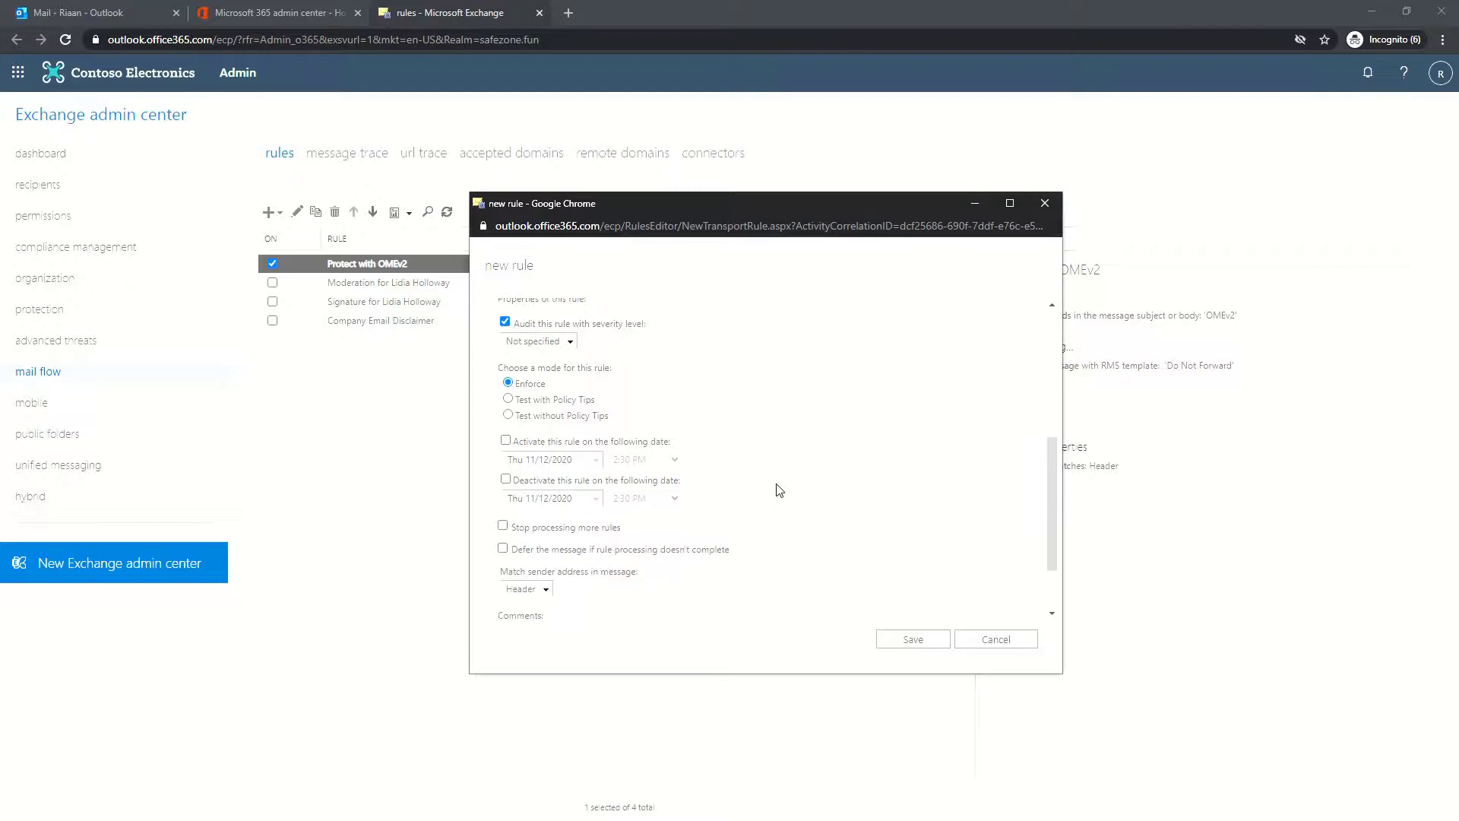
pyautogui.click(515, 455)
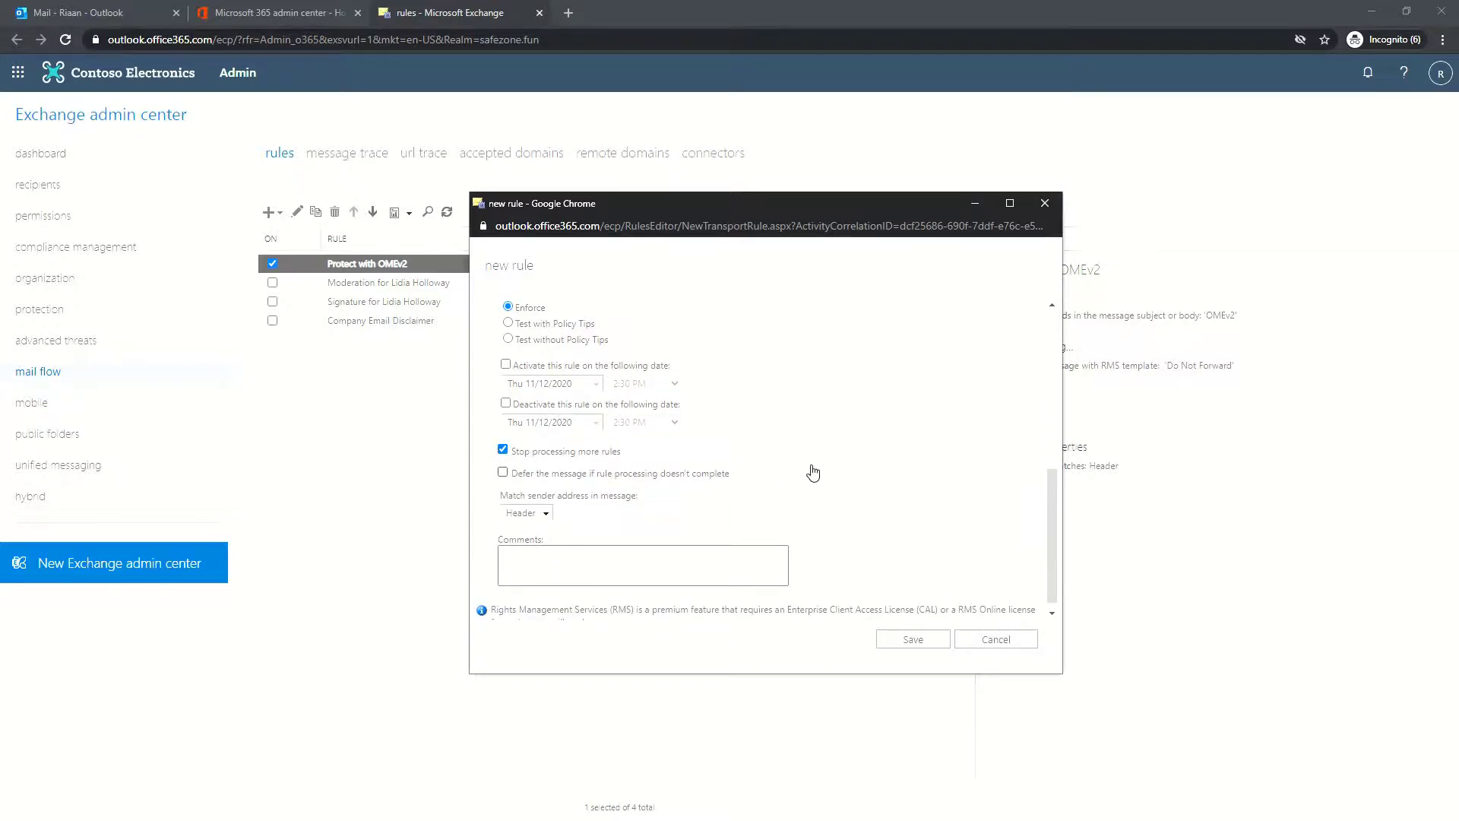
pyautogui.scroll(-1, 881, 472)
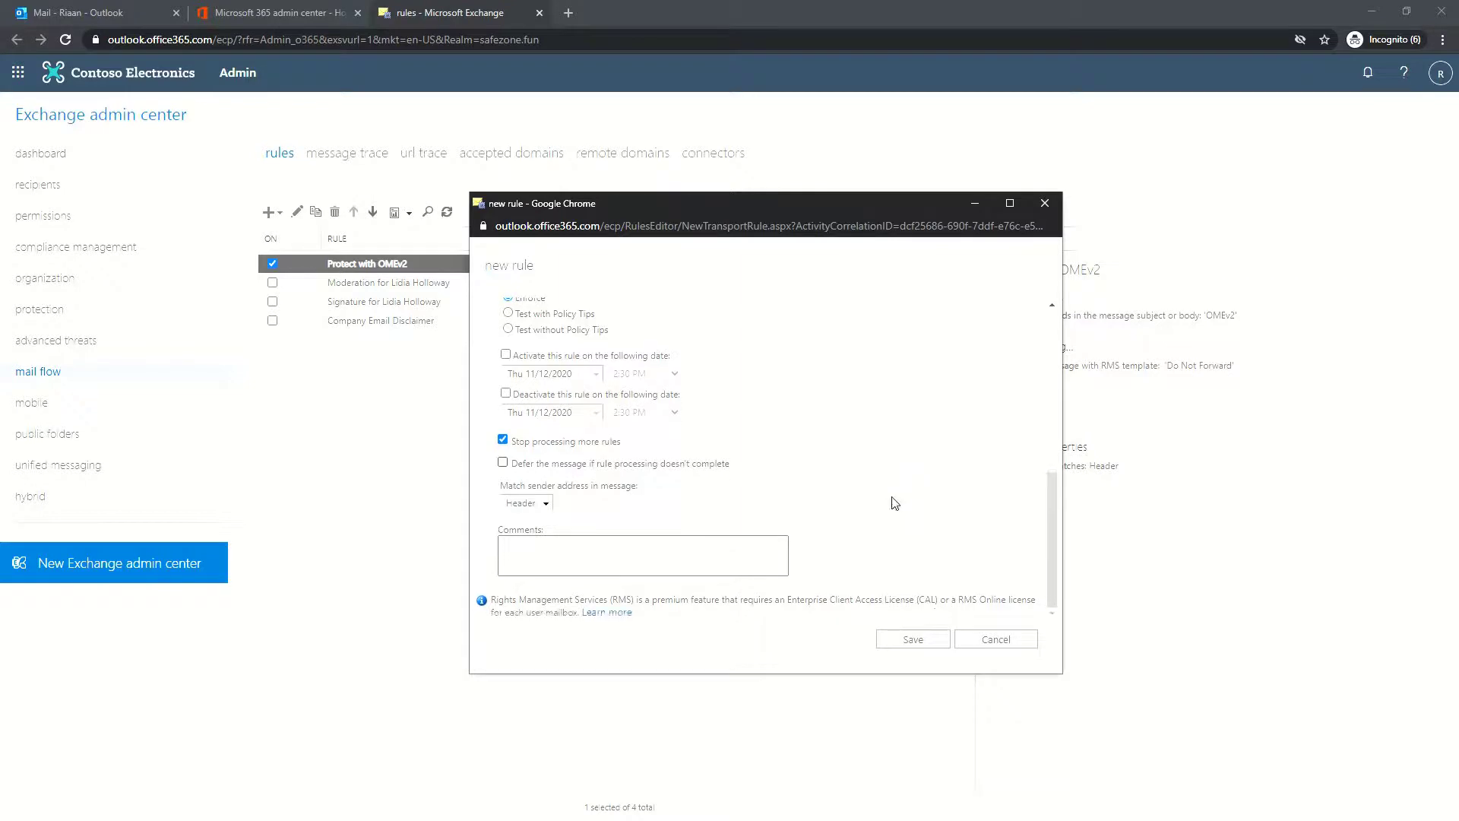
pyautogui.click(914, 642)
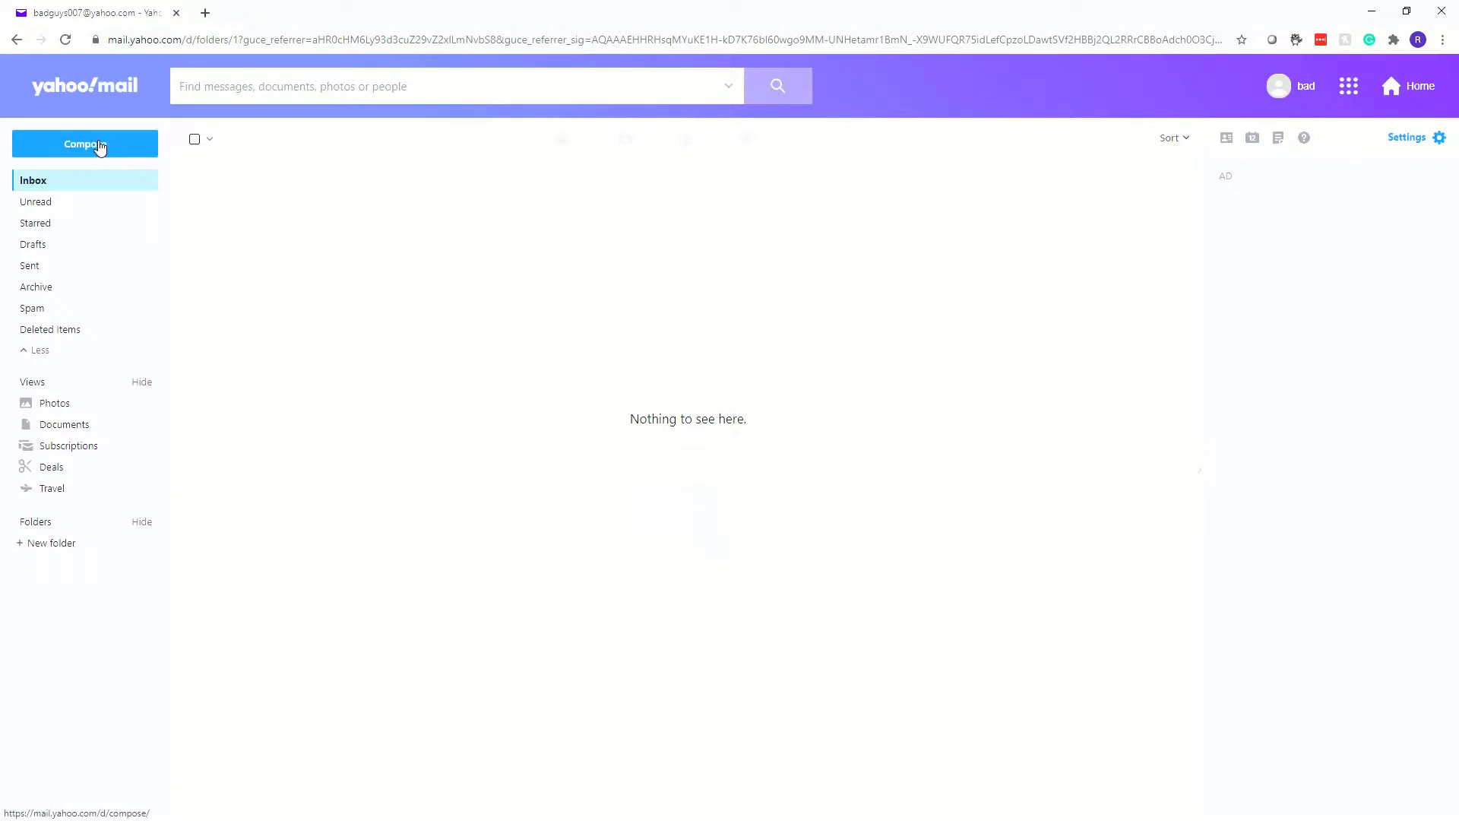
# Address a new Yahoo message to the suggested test contact with subject 'the prince again'
pyautogui.click(99, 147)
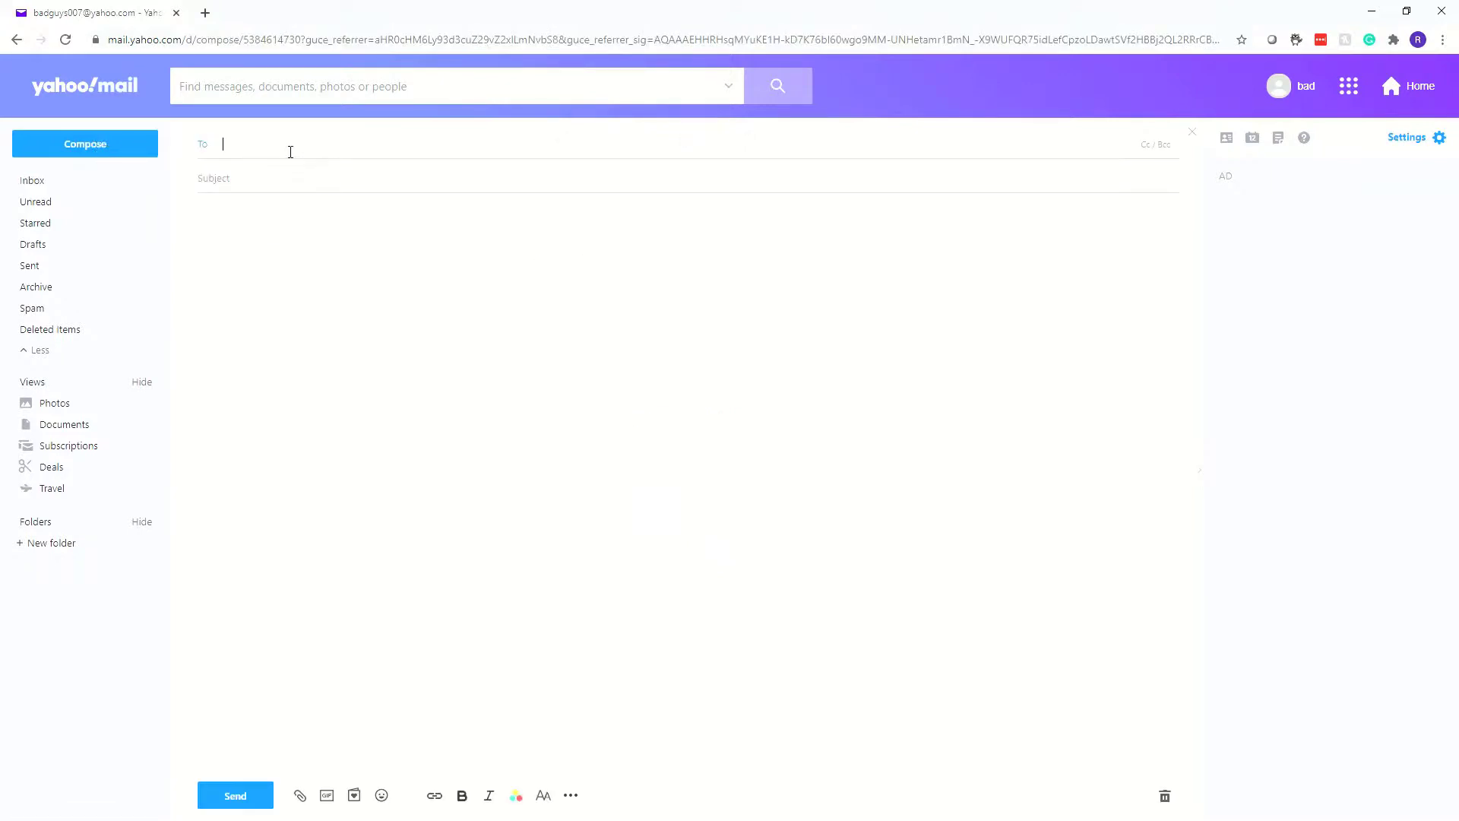
pyautogui.write('riaa')
pyautogui.click(294, 178)
pyautogui.click(295, 178)
pyautogui.write('the prince again')
pyautogui.click(335, 305)
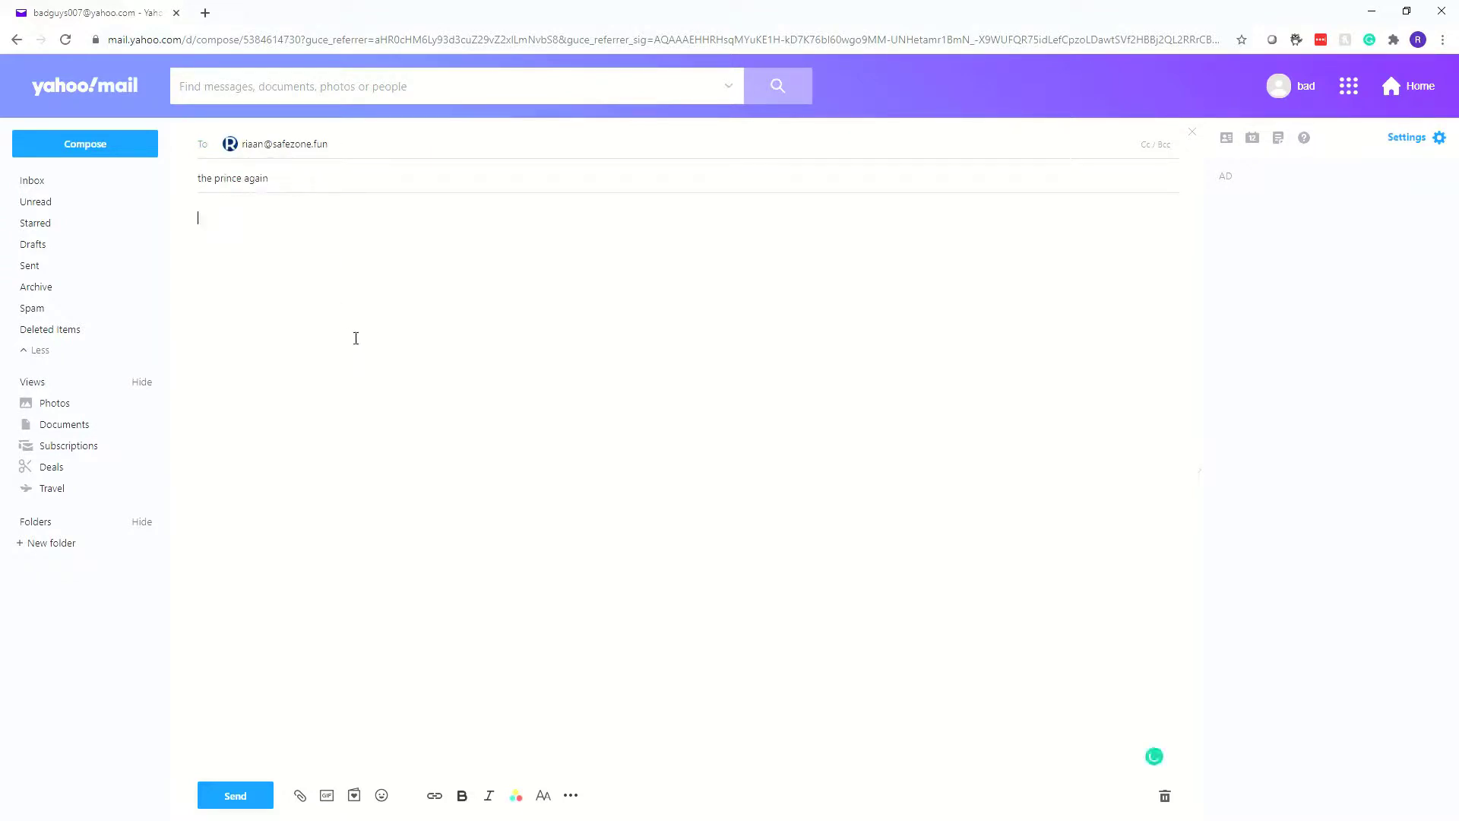
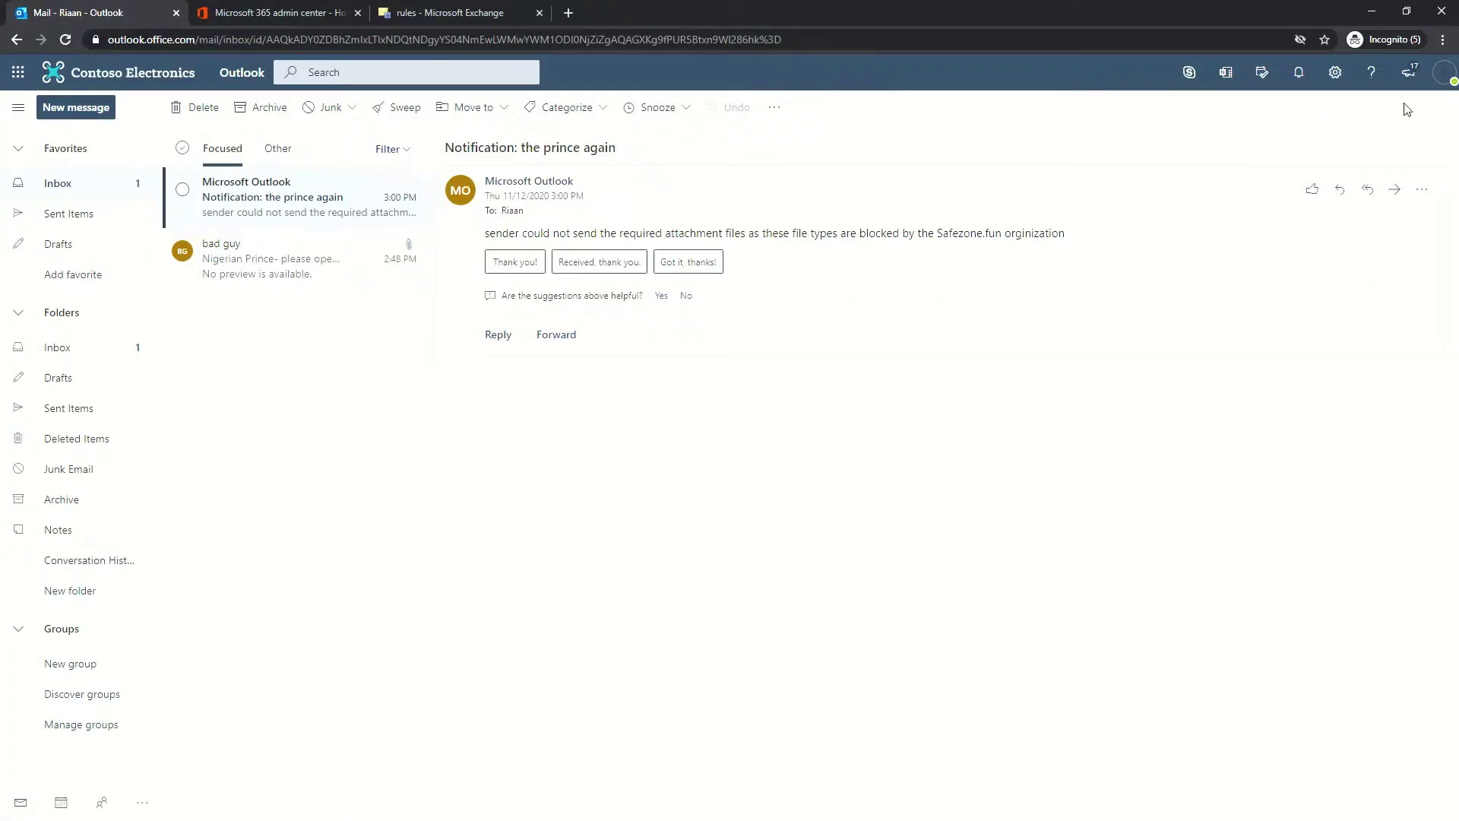
pyautogui.click(1443, 73)
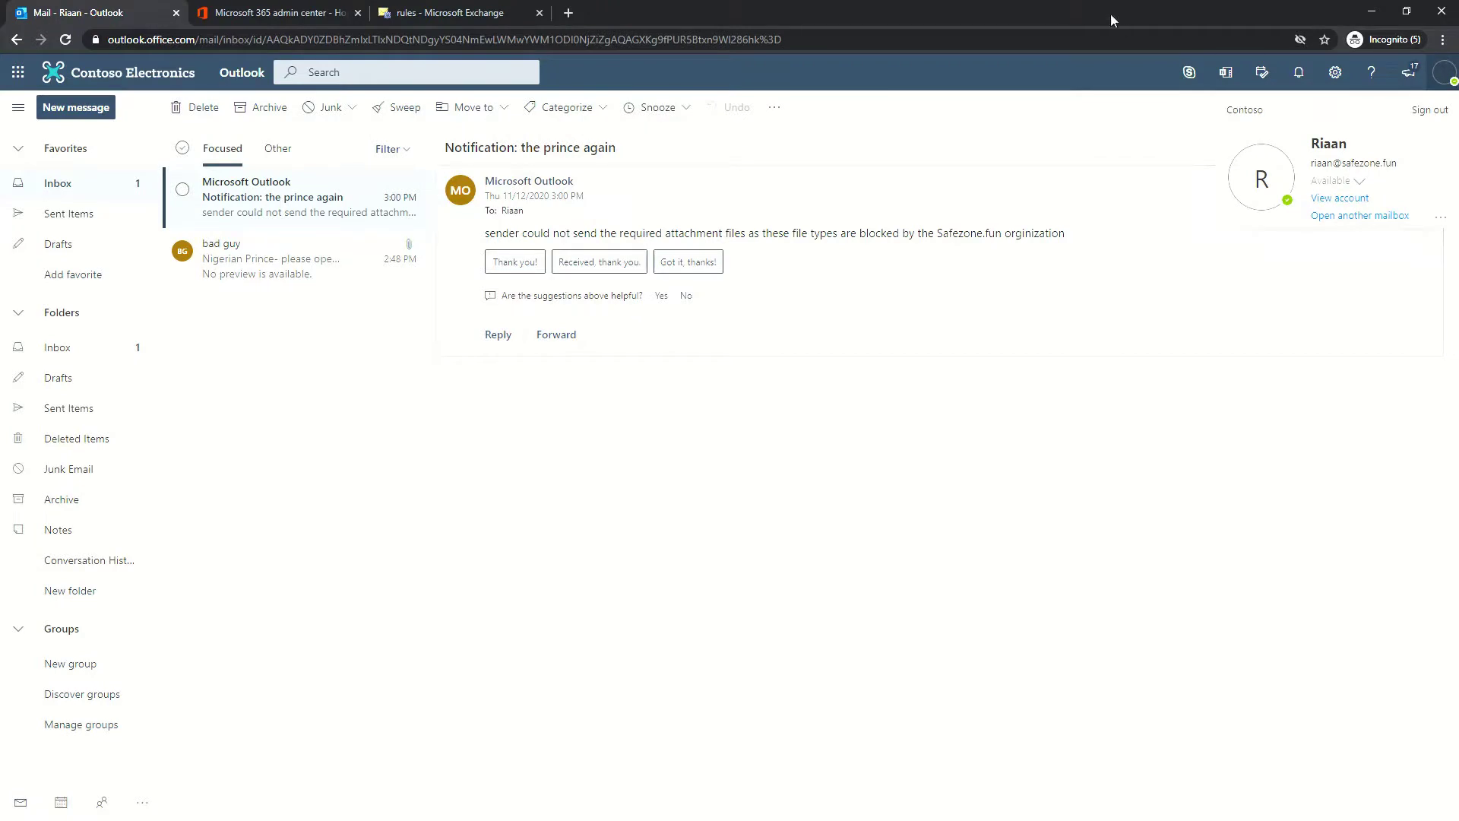
pyautogui.click(1098, 114)
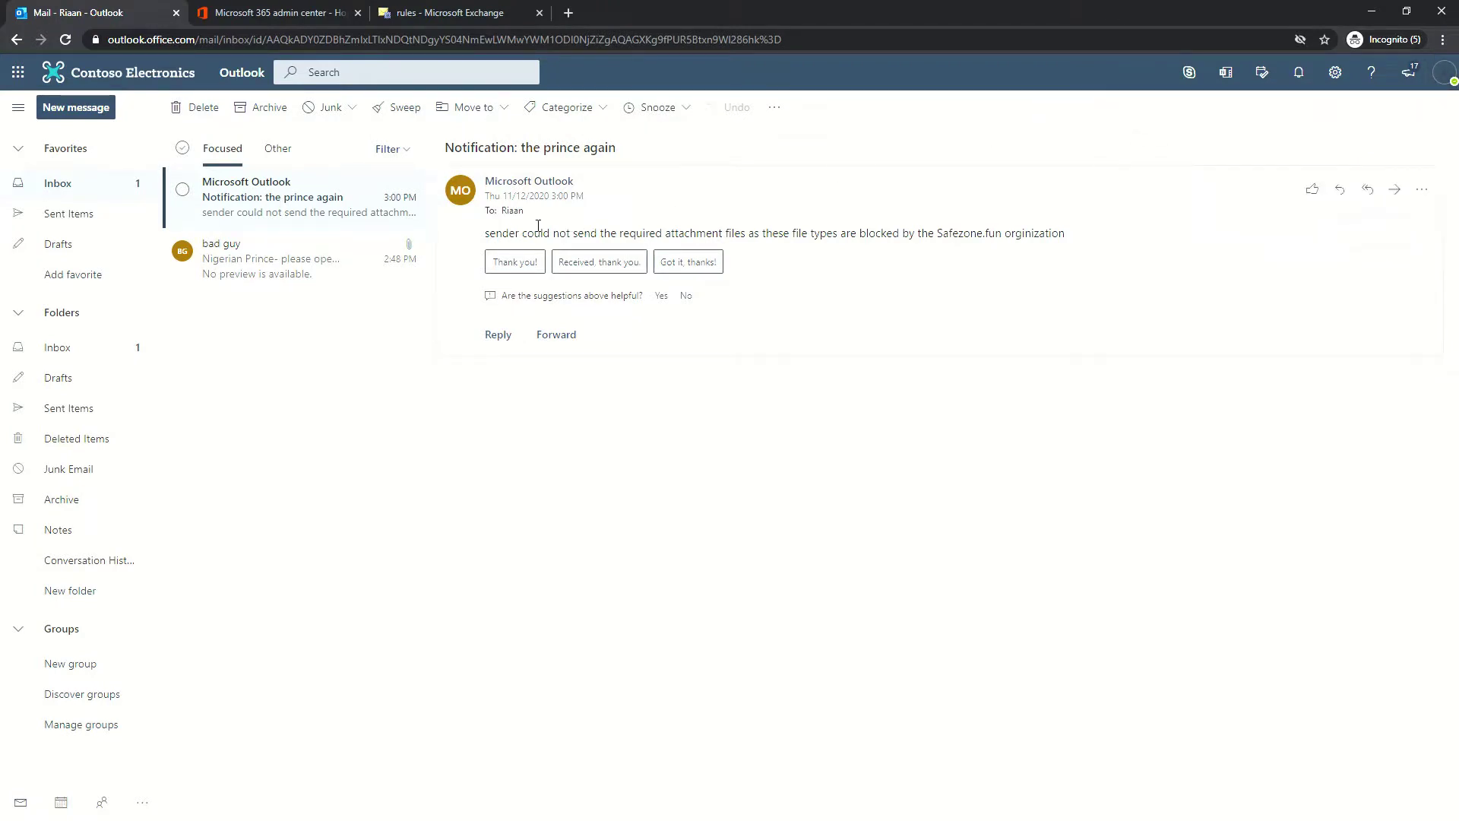
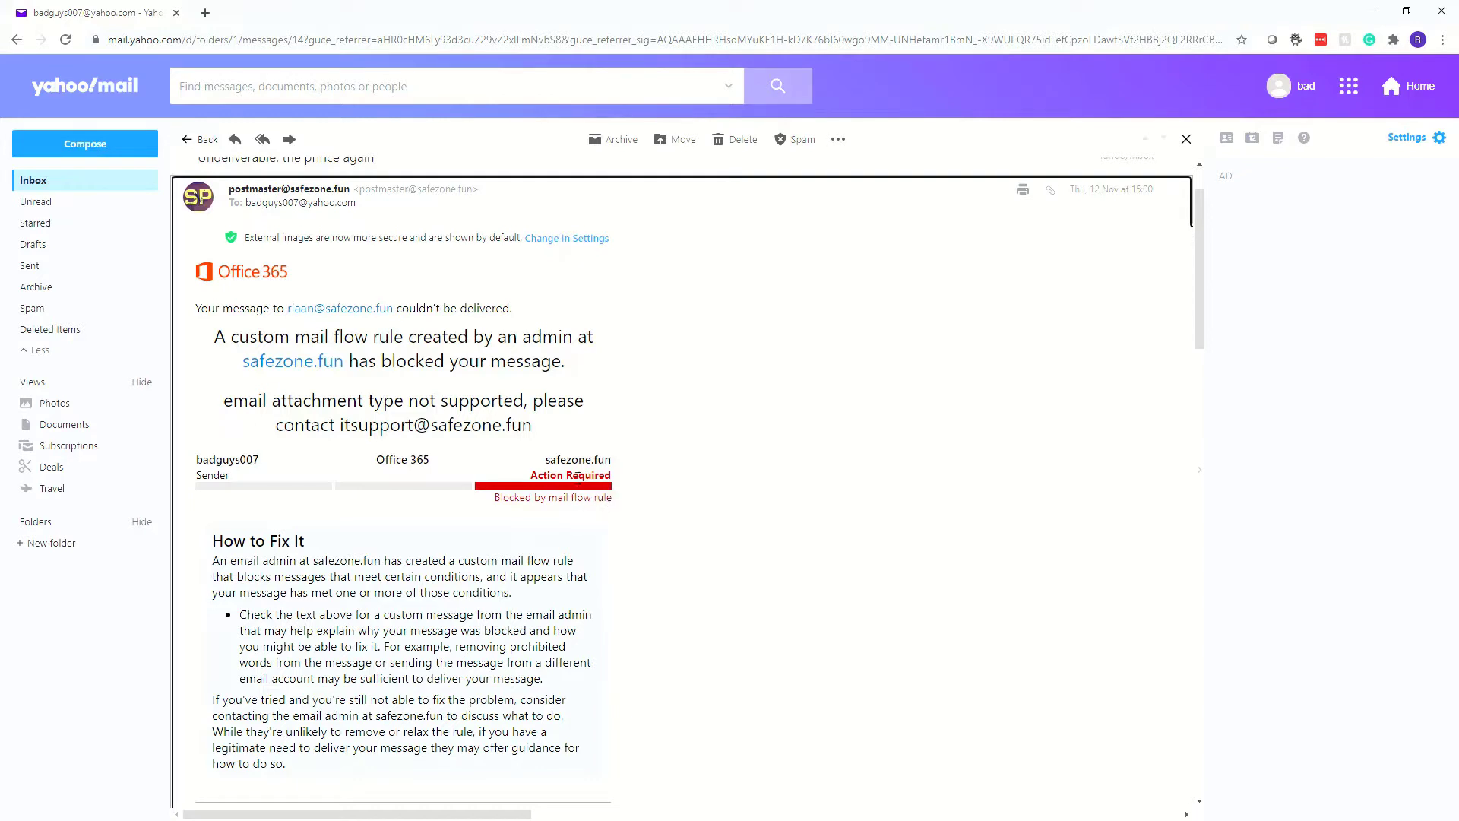
# Highlight the IT support e-mail address in the NDR's custom rejection message
pyautogui.moveTo(533, 427); pyautogui.dragTo(342, 445)
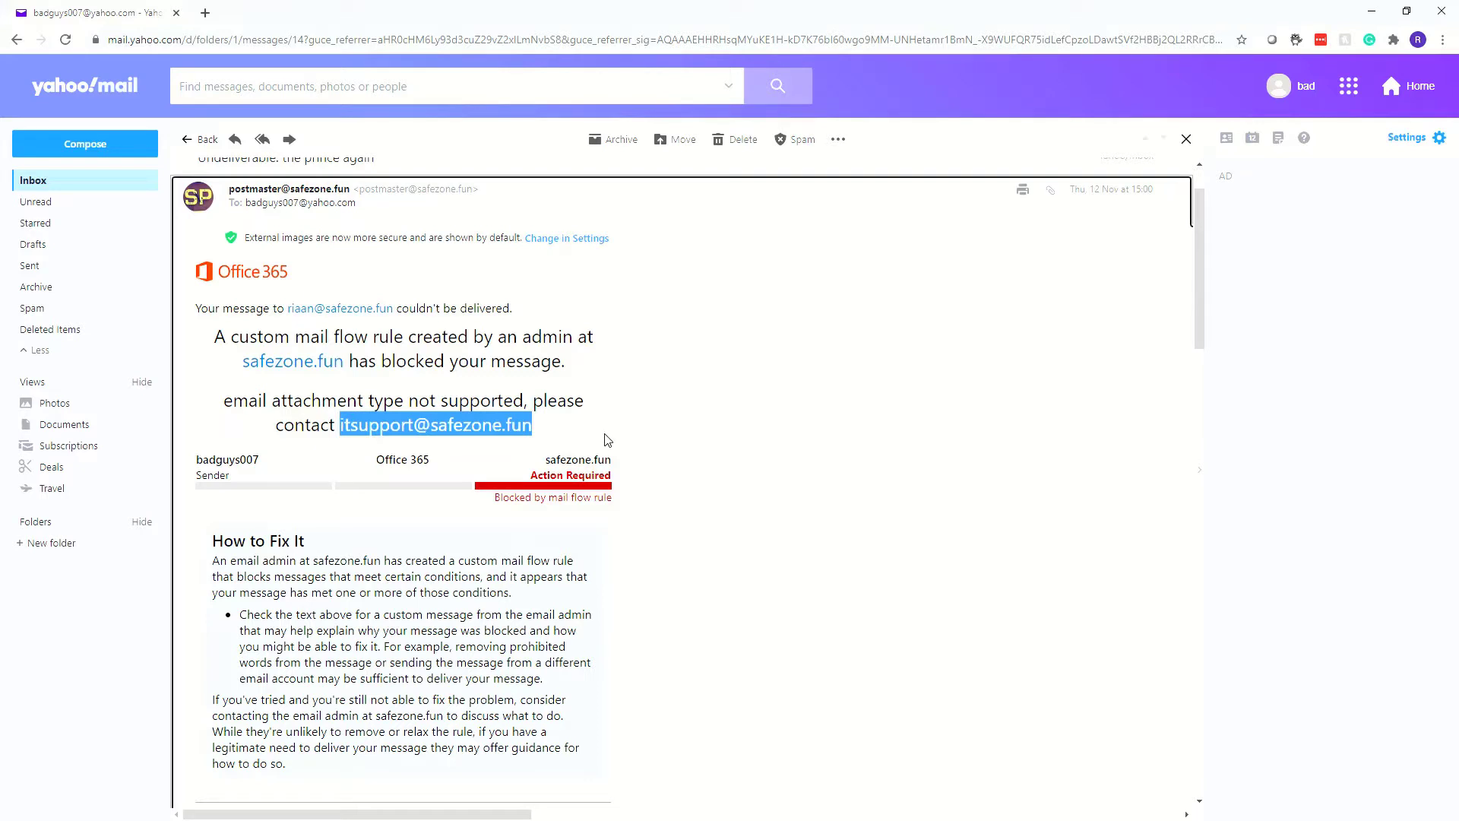